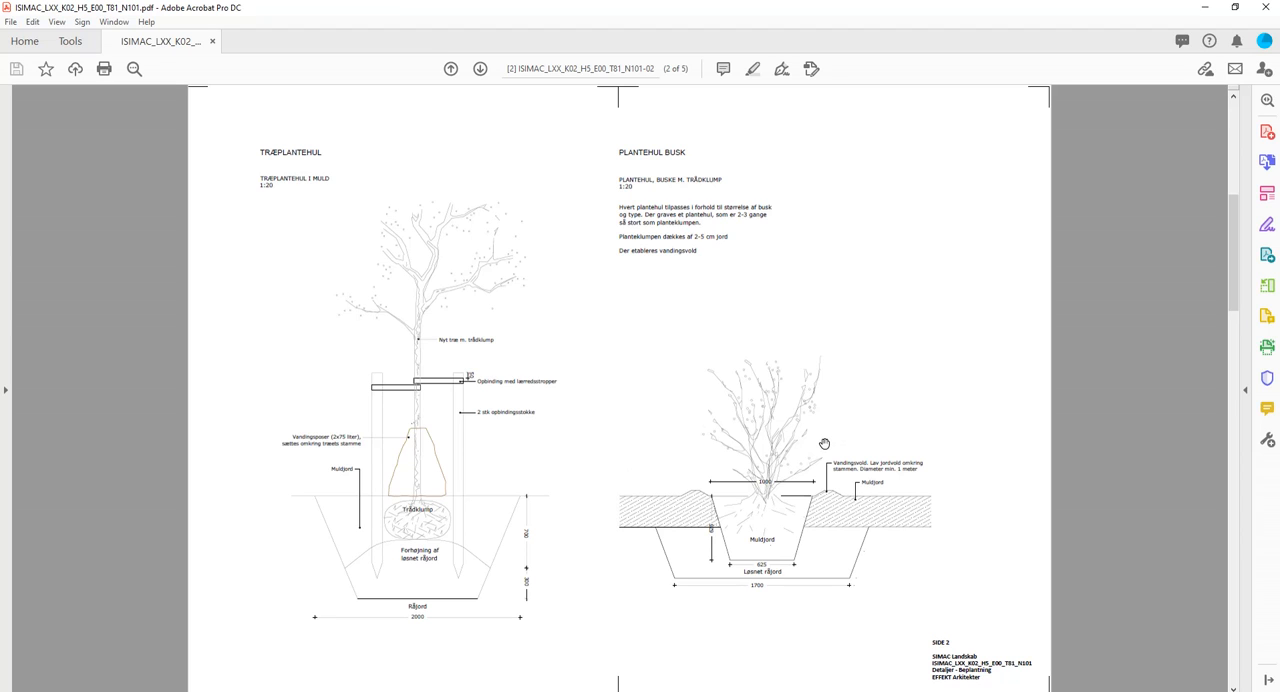
Examine the five-page planting detail PDF, from the front page's drawing list through the planting-hole details to the BED plans.
scroll(827, 443, "up", 3)
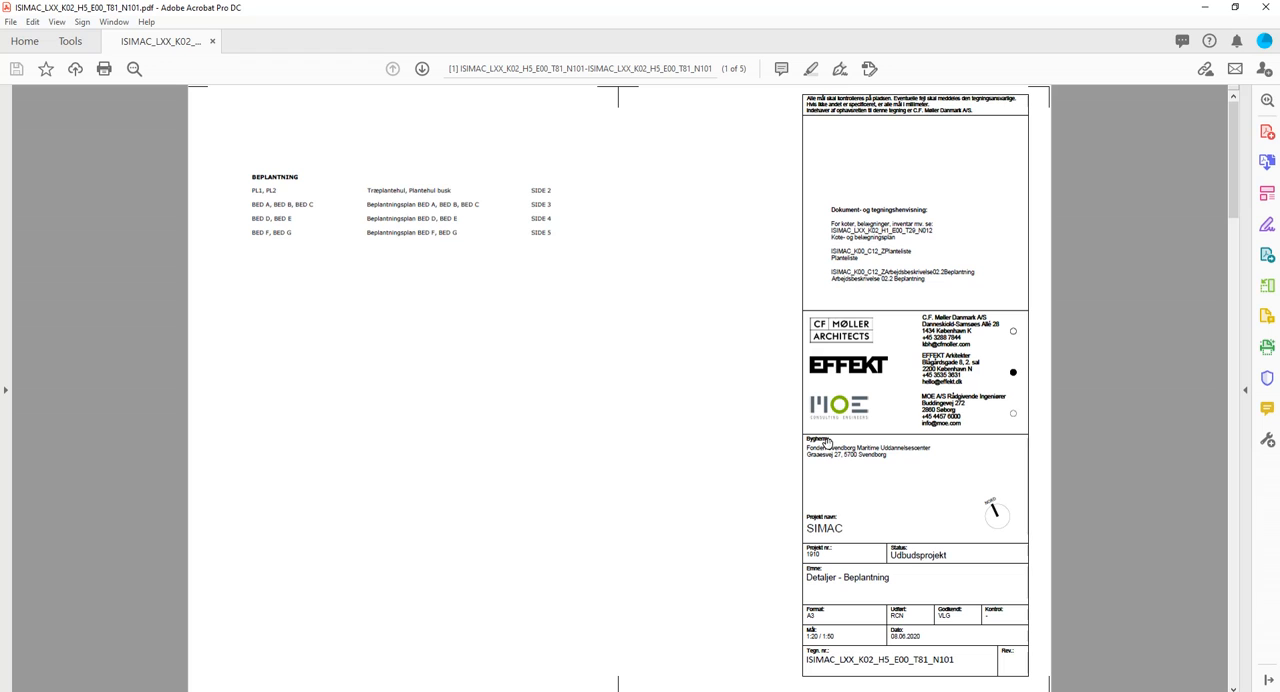
scroll(723, 437, "down", 10)
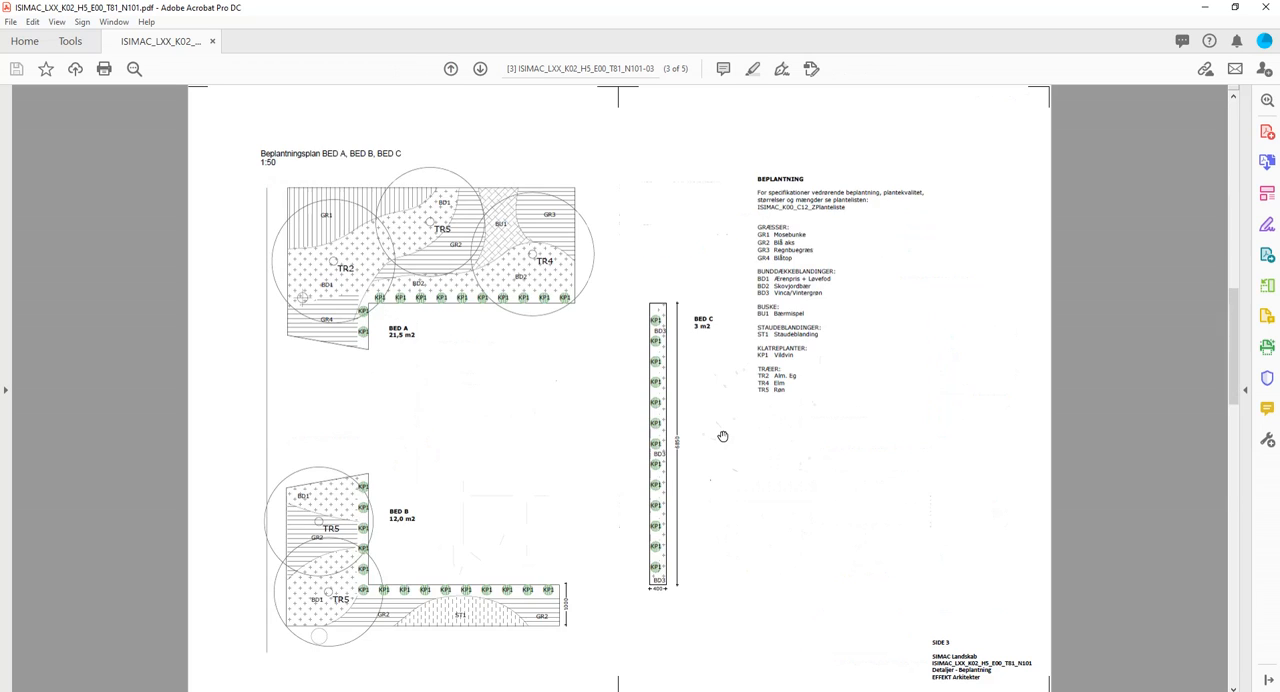
scroll(723, 437, "up", 10)
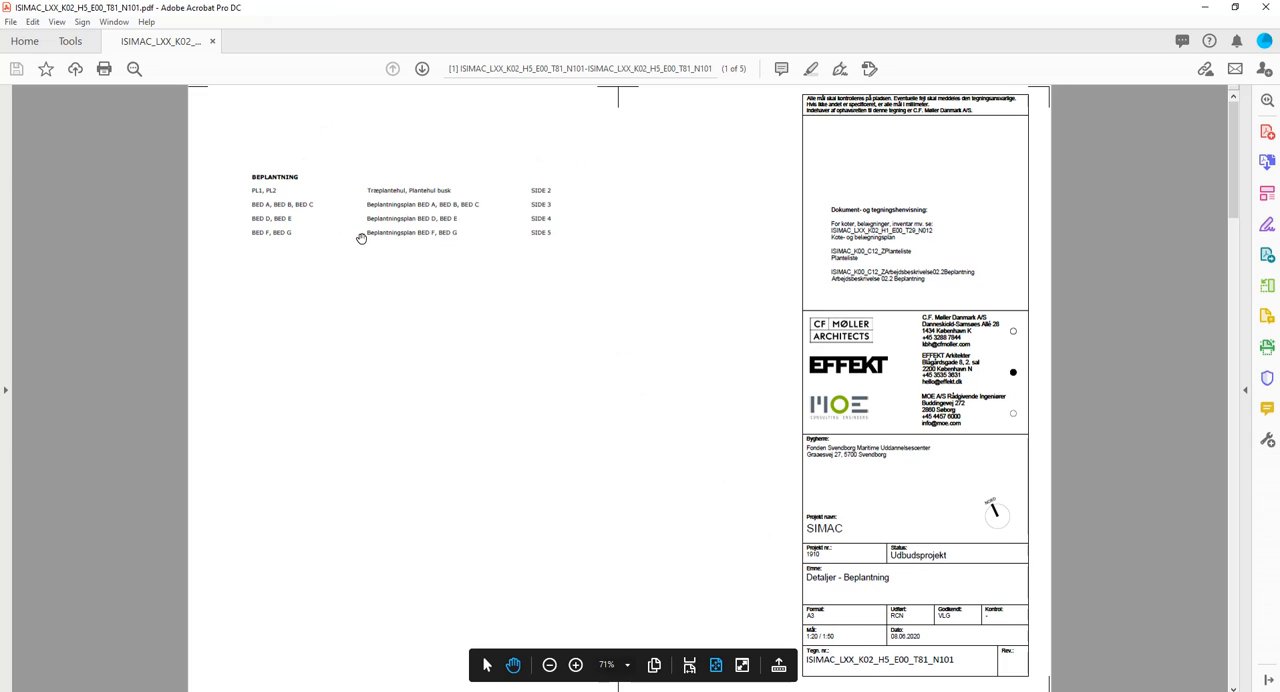
scroll(575, 357, "down", 1)
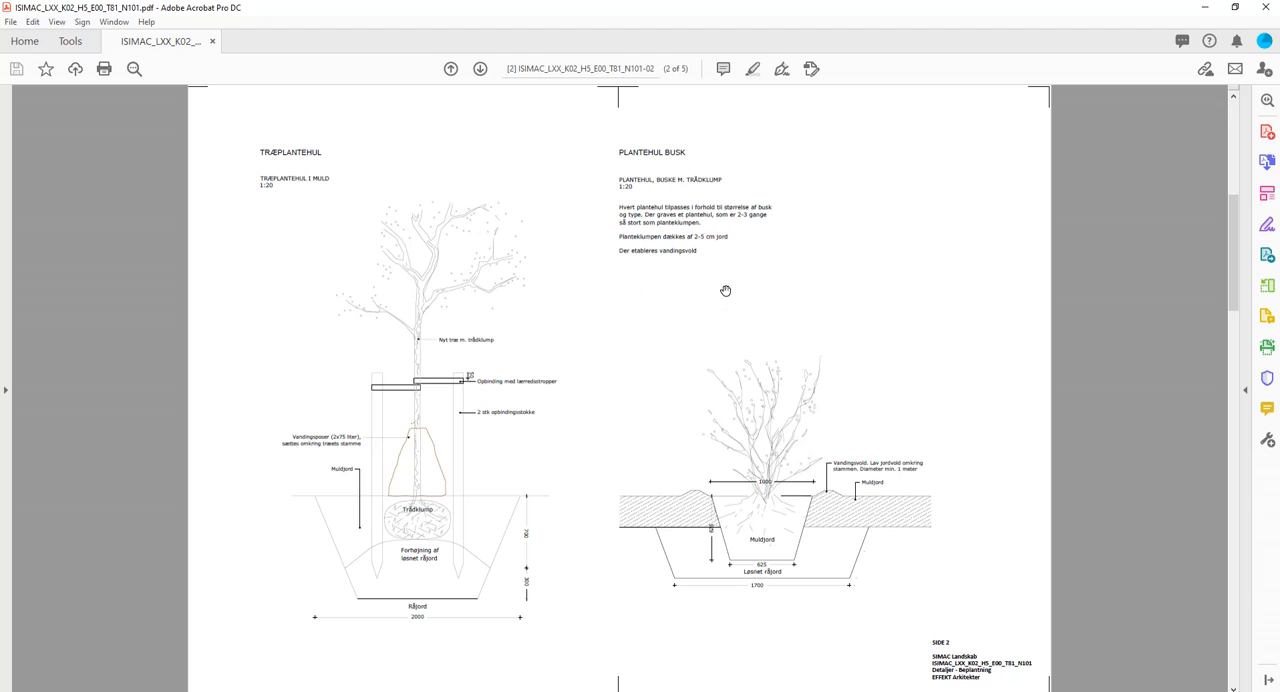
scroll(839, 387, "down", 3)
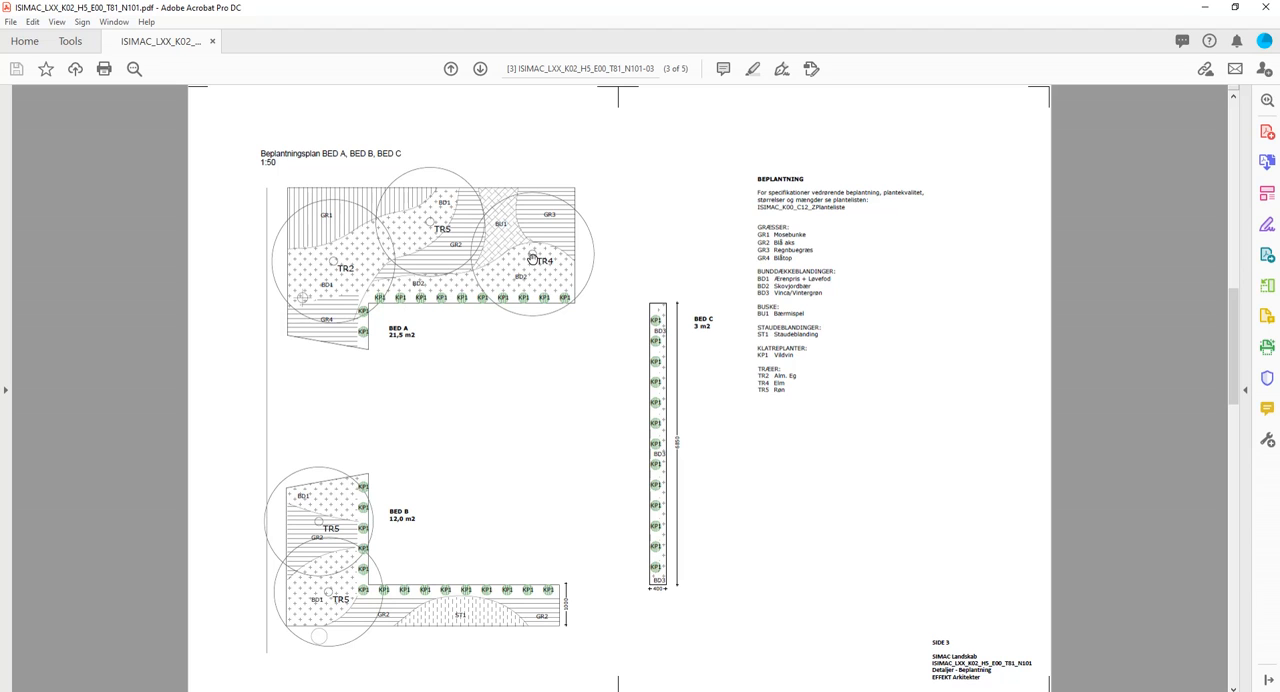
scroll(630, 257, "down", 6)
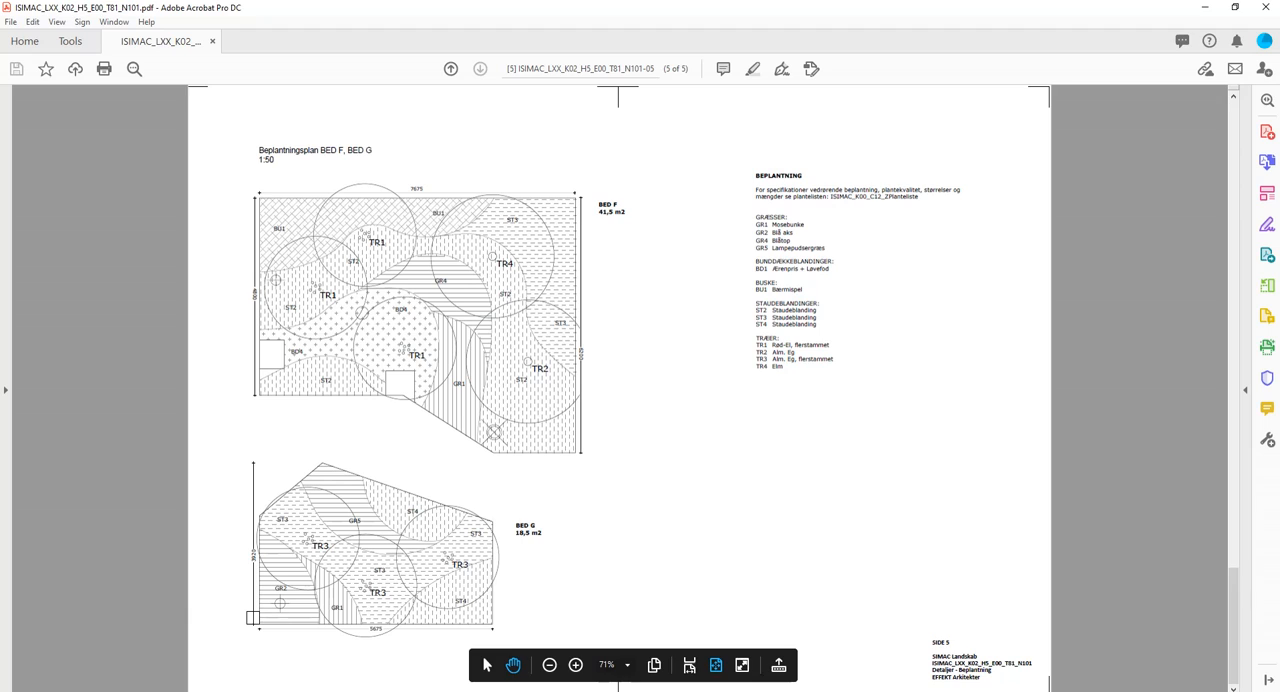
Switch to AutoCAD and examine the front-page layout with its title block and planting list.
left_click(461, 691)
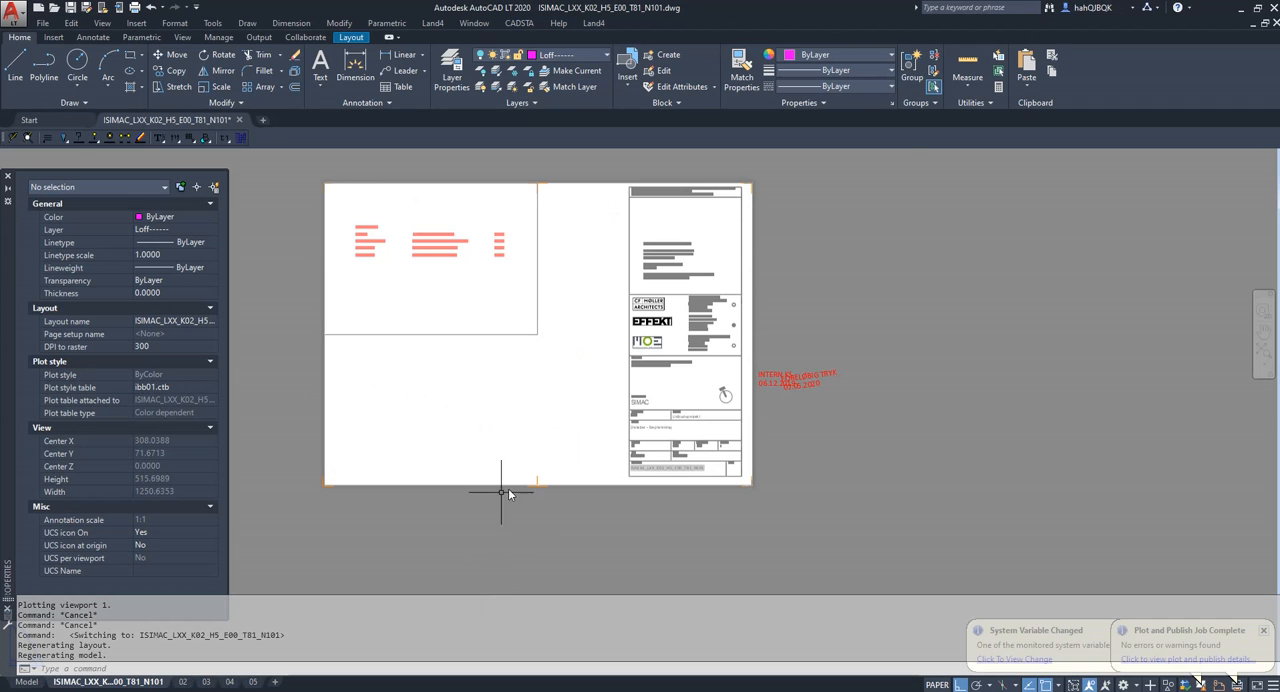
scroll(473, 504, "up", 2)
middle_click_drag(479, 493, 577, 536)
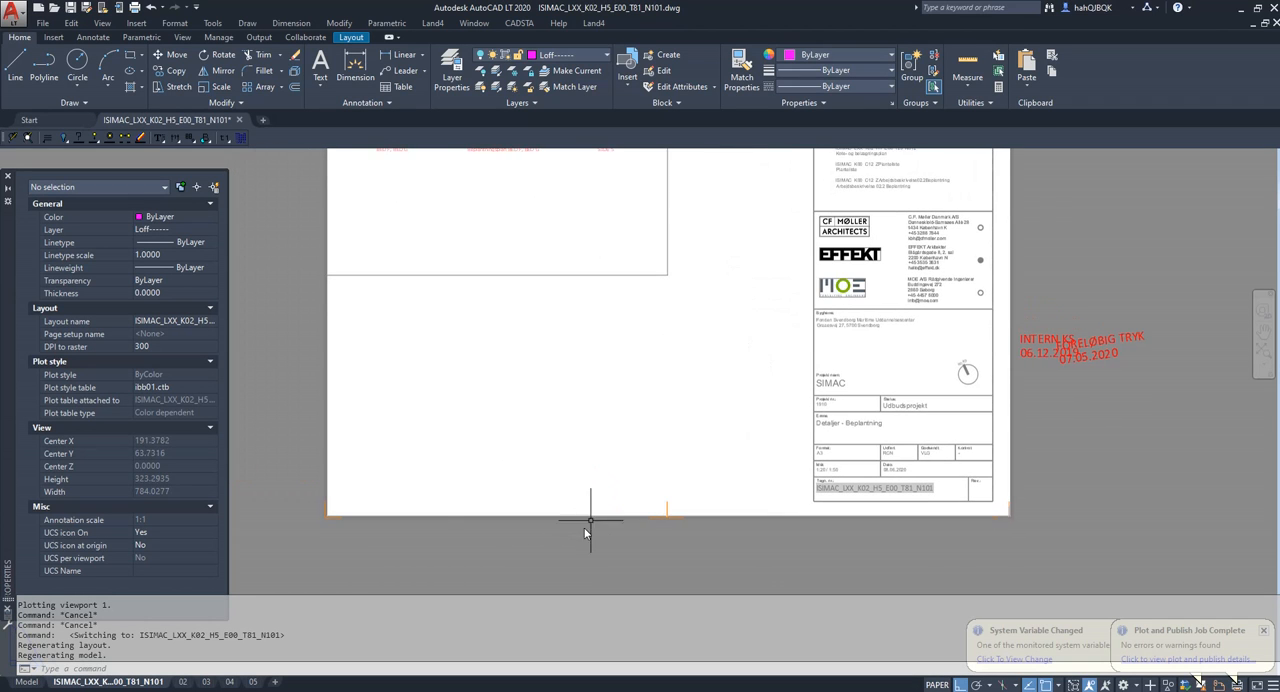
scroll(584, 527, "down", 3)
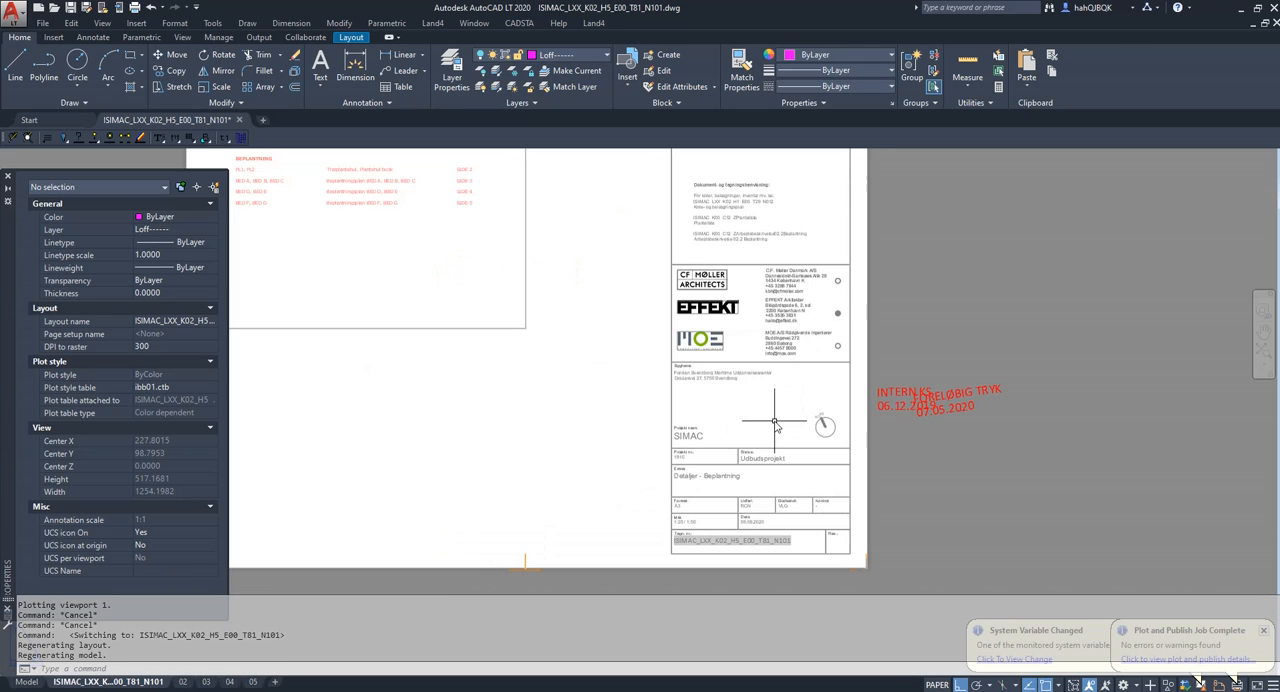
scroll(776, 420, "up", 2)
middle_click_drag(360, 176, 420, 206)
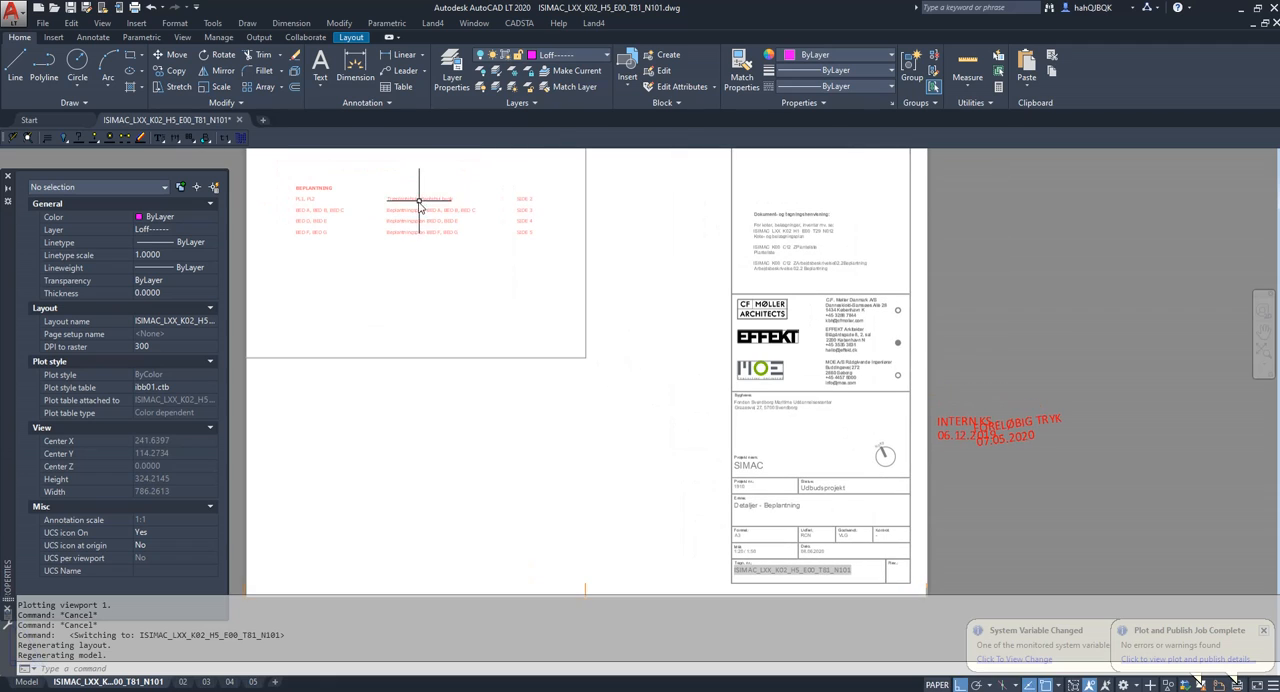
Activate layout 02 and view its tree and shrub planting-hole details.
left_click(186, 683)
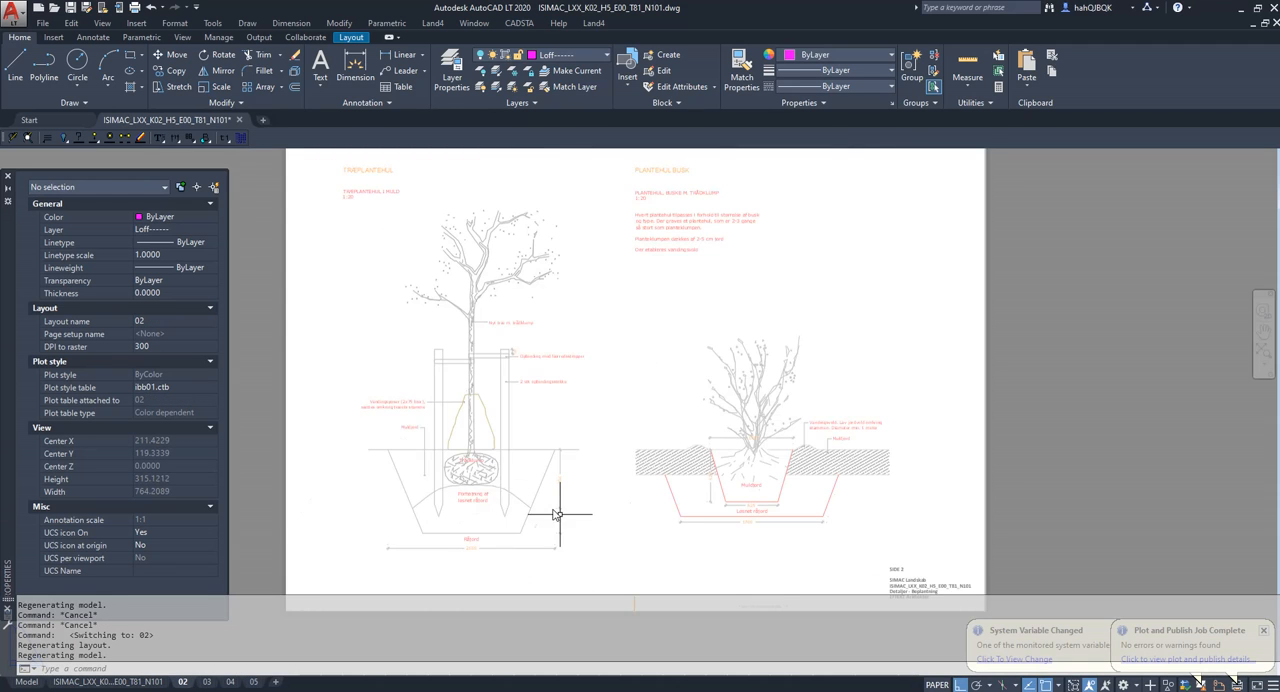
scroll(565, 515, "down", 2)
scroll(588, 502, "up", 2)
middle_click_drag(583, 521, 597, 483)
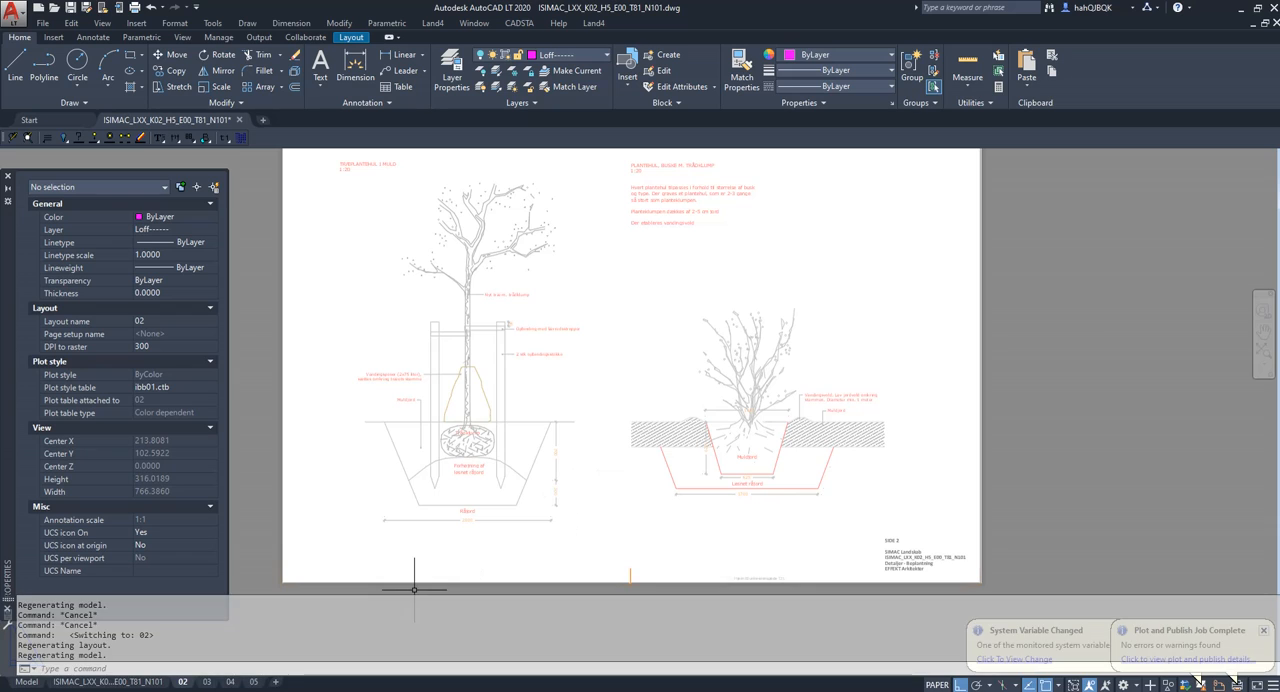
Open the page setup of layout 02 for modification and select DWG To PDF.pc3 as the plotter.
right_click(185, 686)
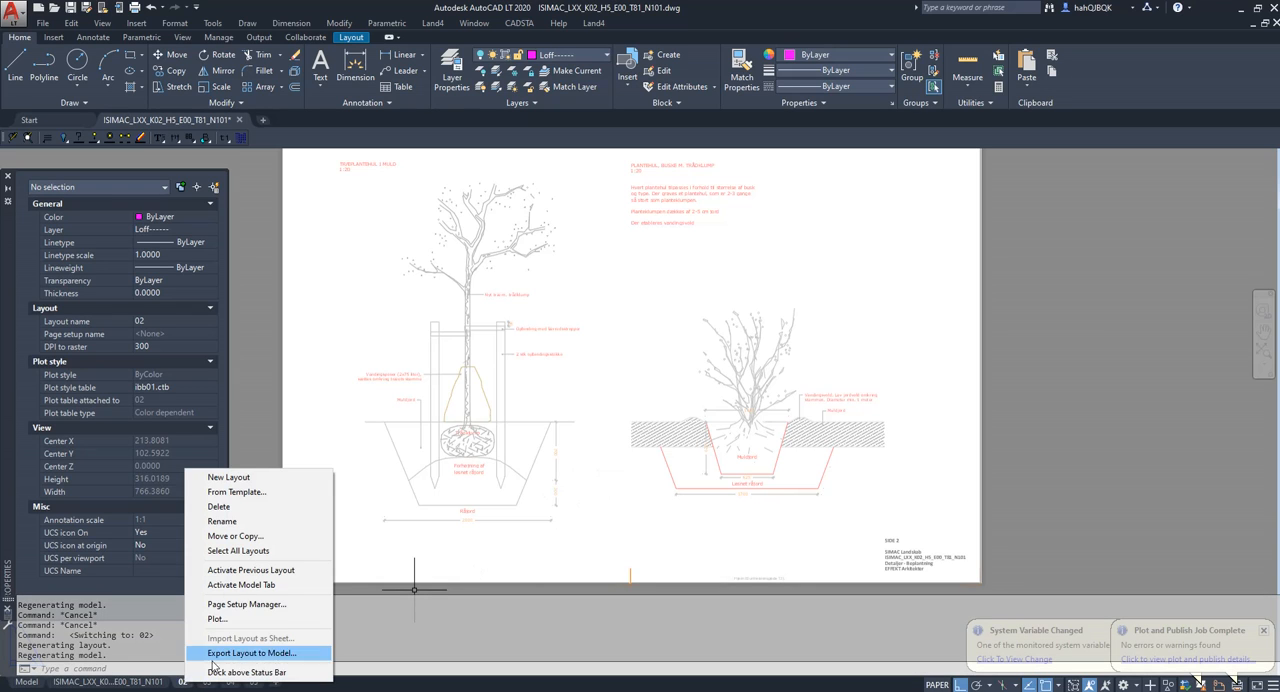
left_click(257, 606)
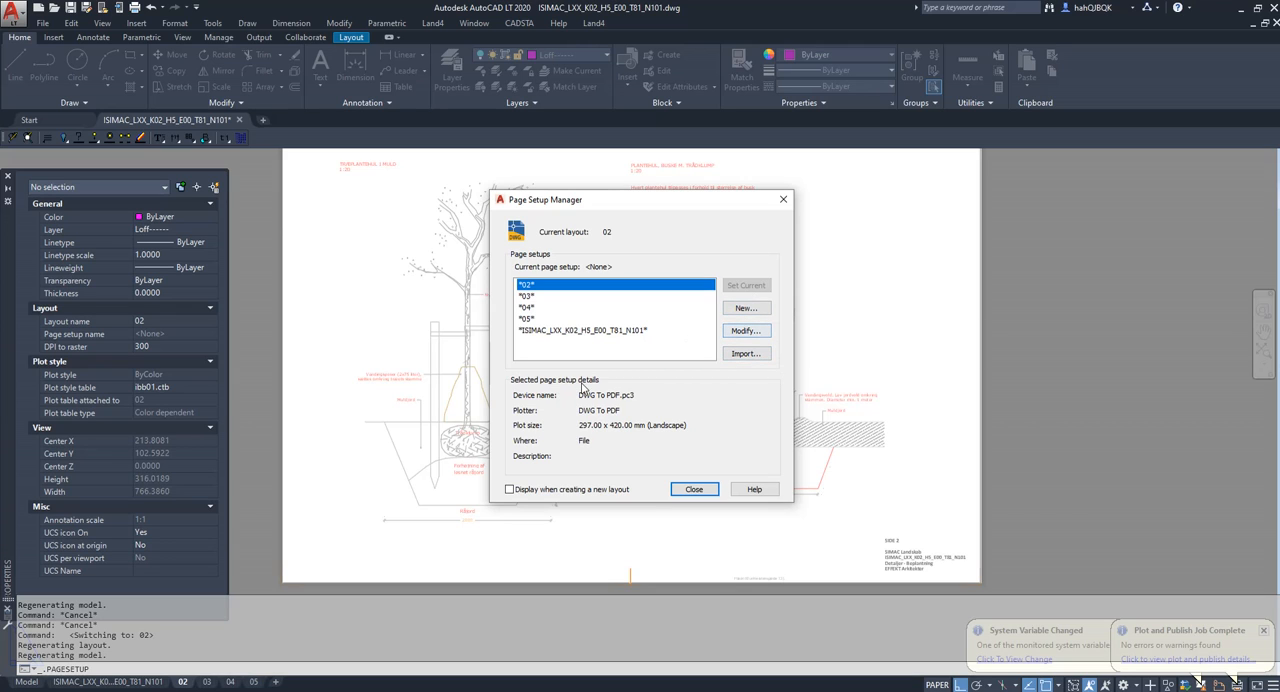
left_click(757, 332)
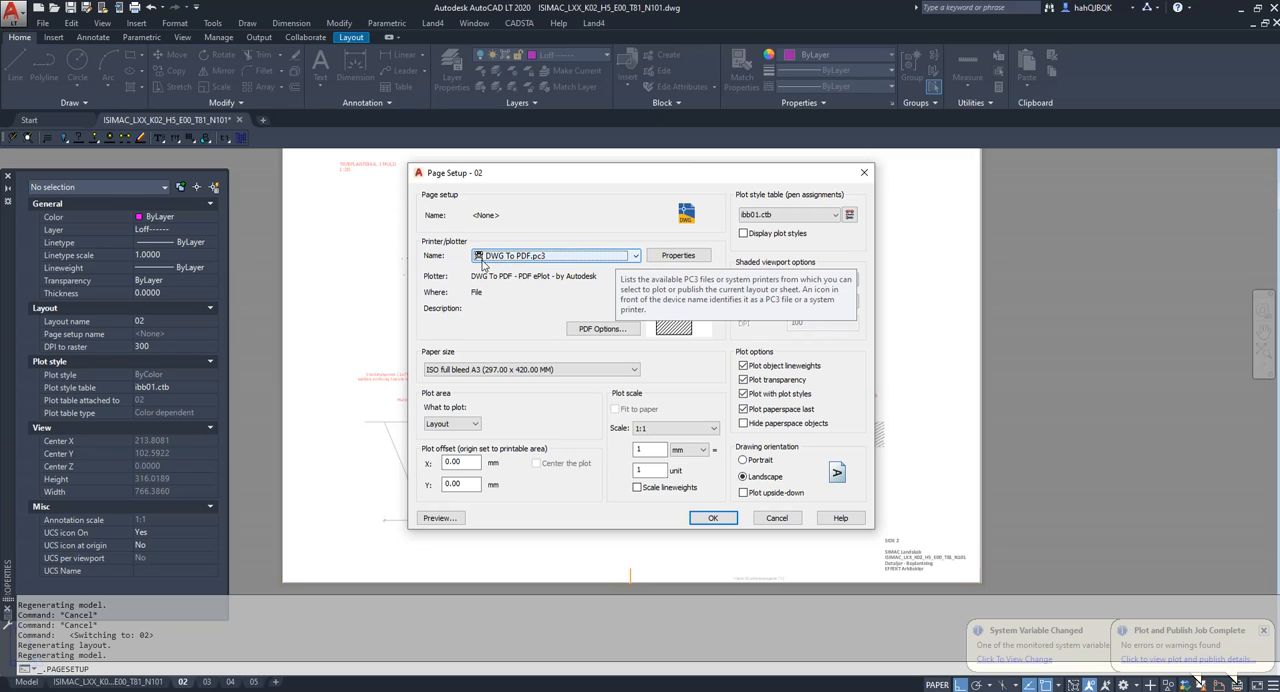
left_click(634, 257)
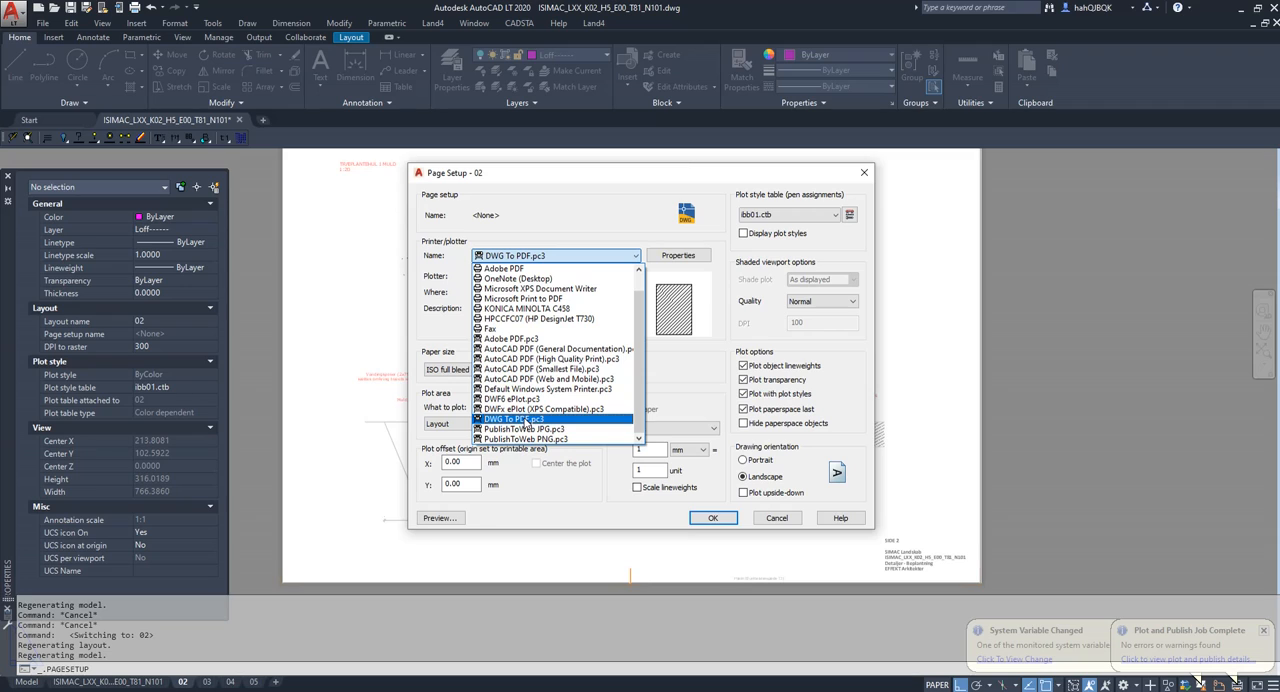
left_click(526, 419)
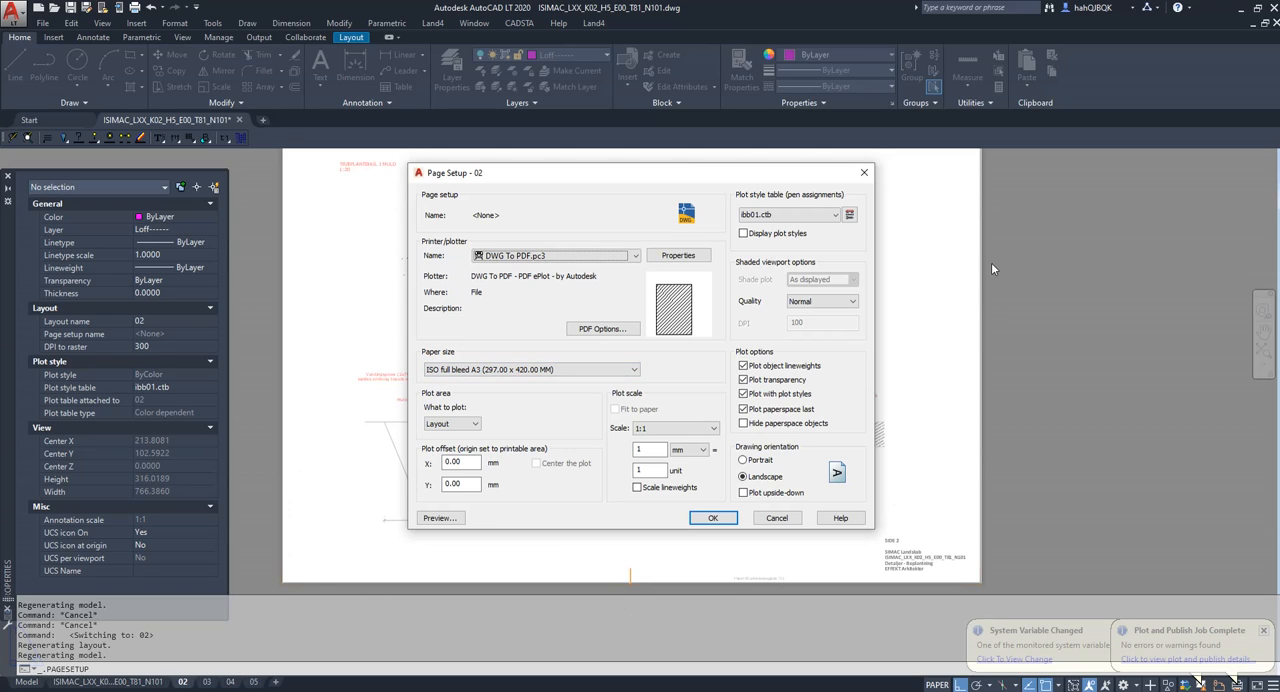
Review layout 02's paper size and plot transparency options, keep ISO full bleed A3 (297.00 x 420.00 MM), and accept the page setup.
left_click(618, 372)
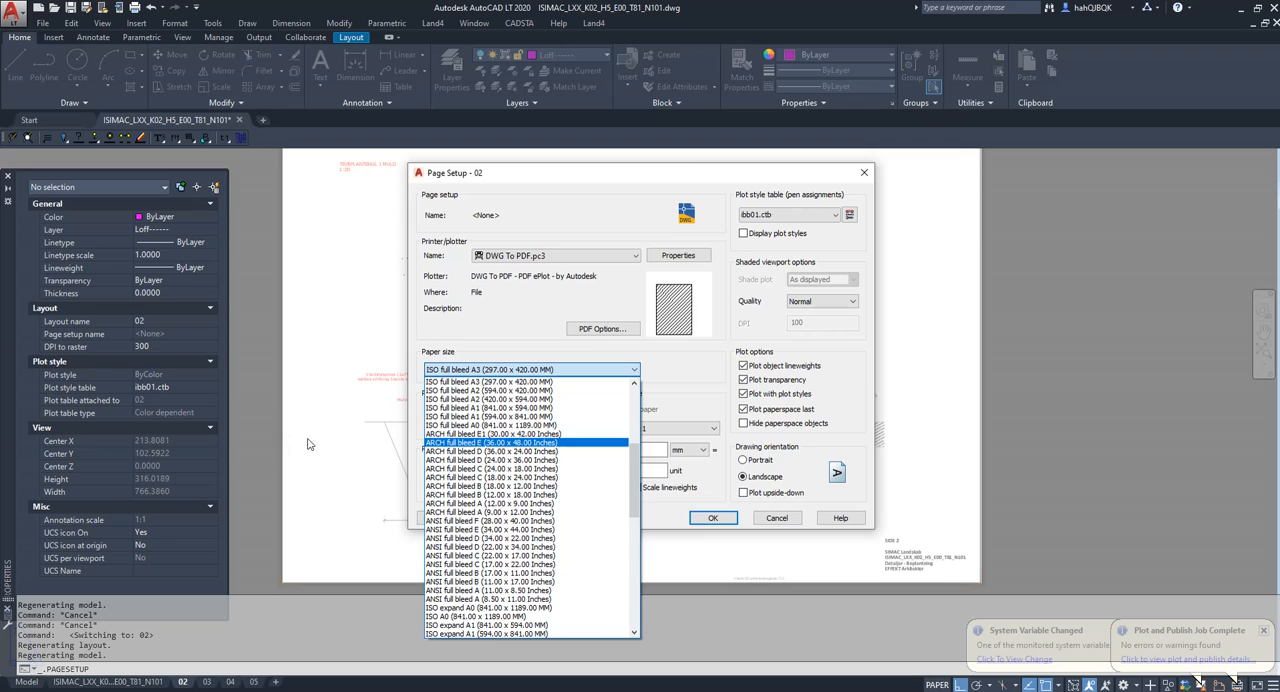
left_click(657, 396)
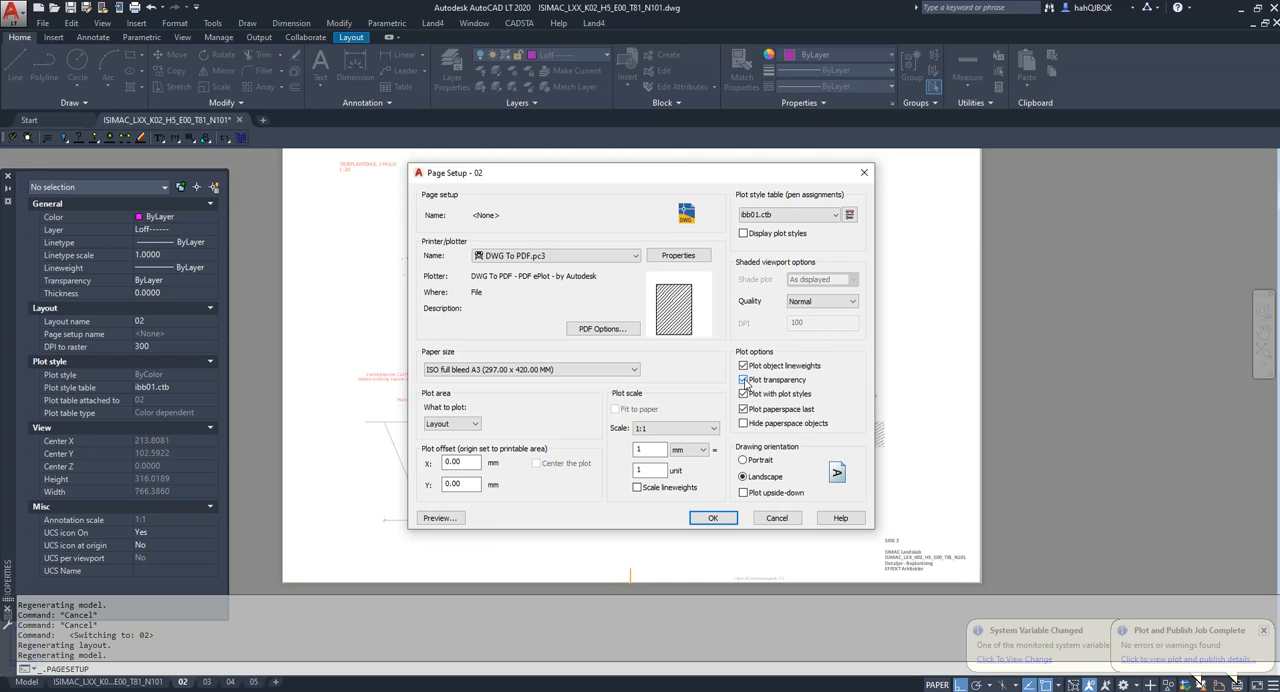
left_click(744, 380)
left_click(713, 517)
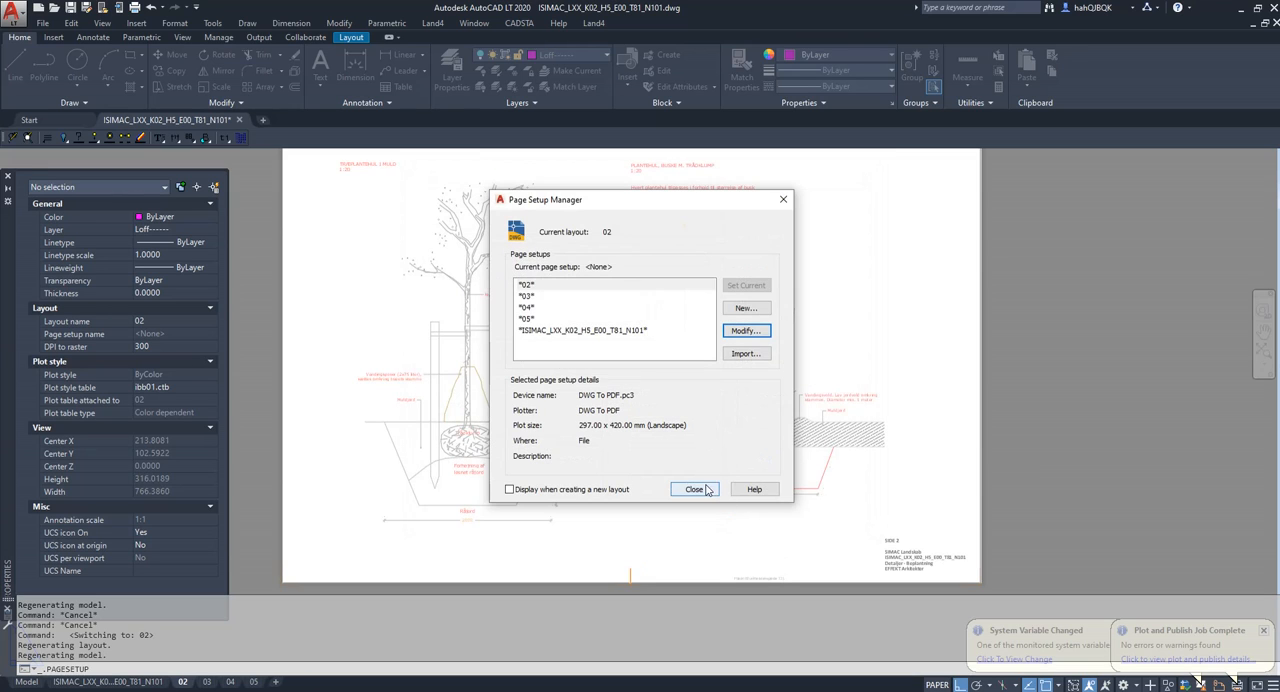
left_click(706, 489)
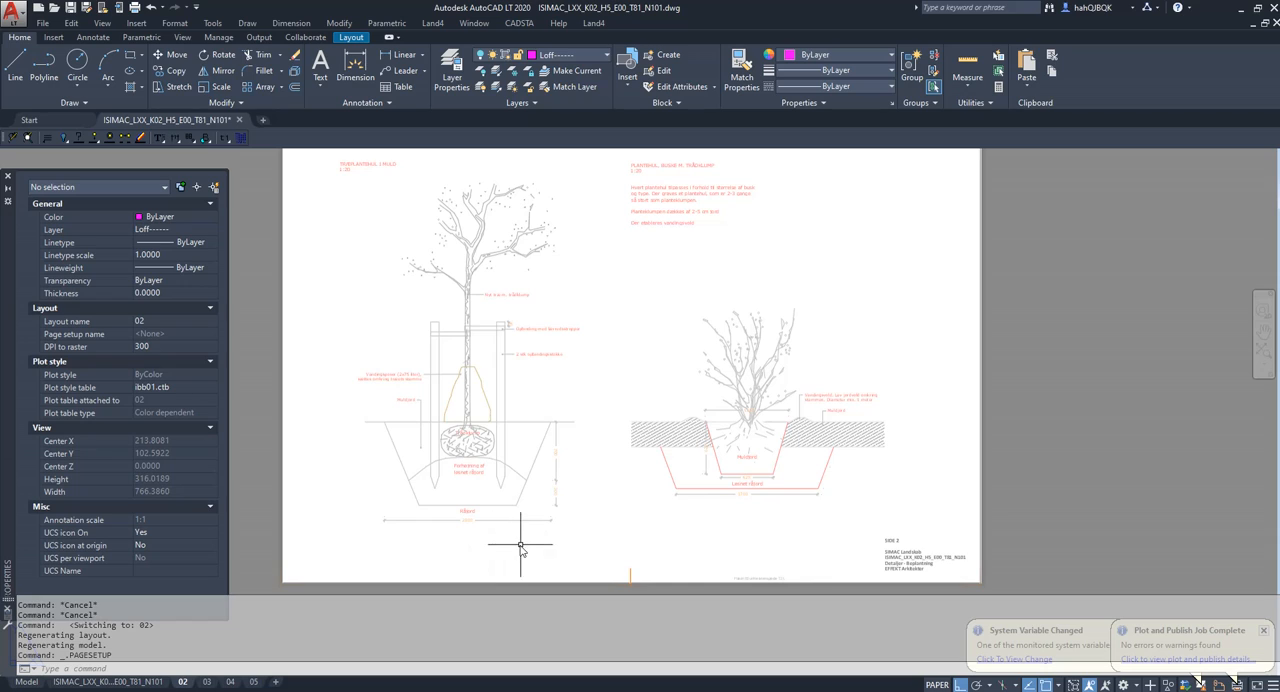
Save the drawing and run the PUBLISH command.
key("Escape")
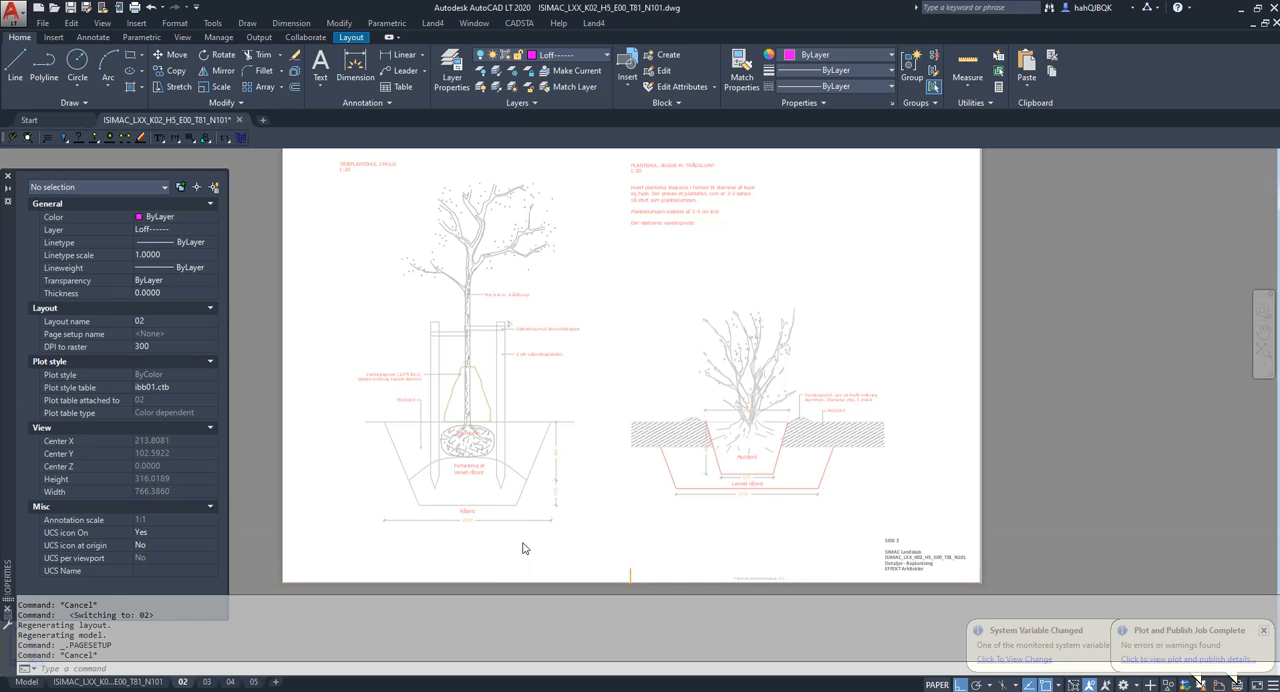
key("ctrl+s")
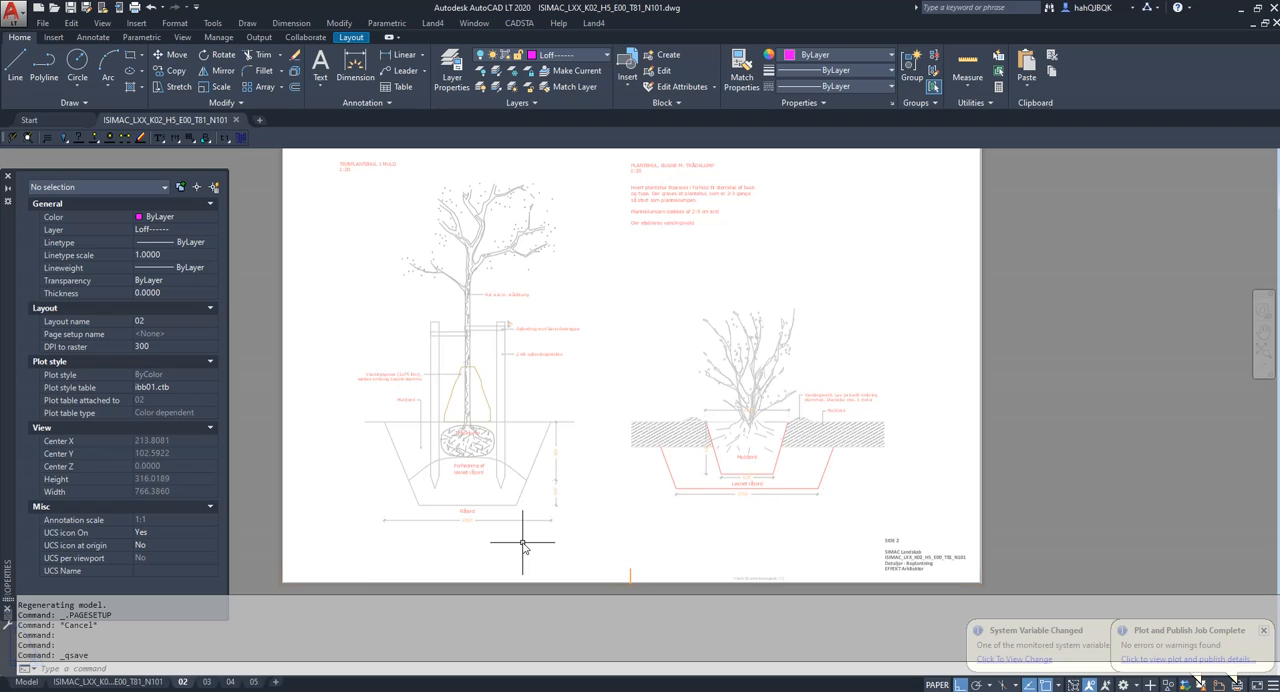
type("publish")
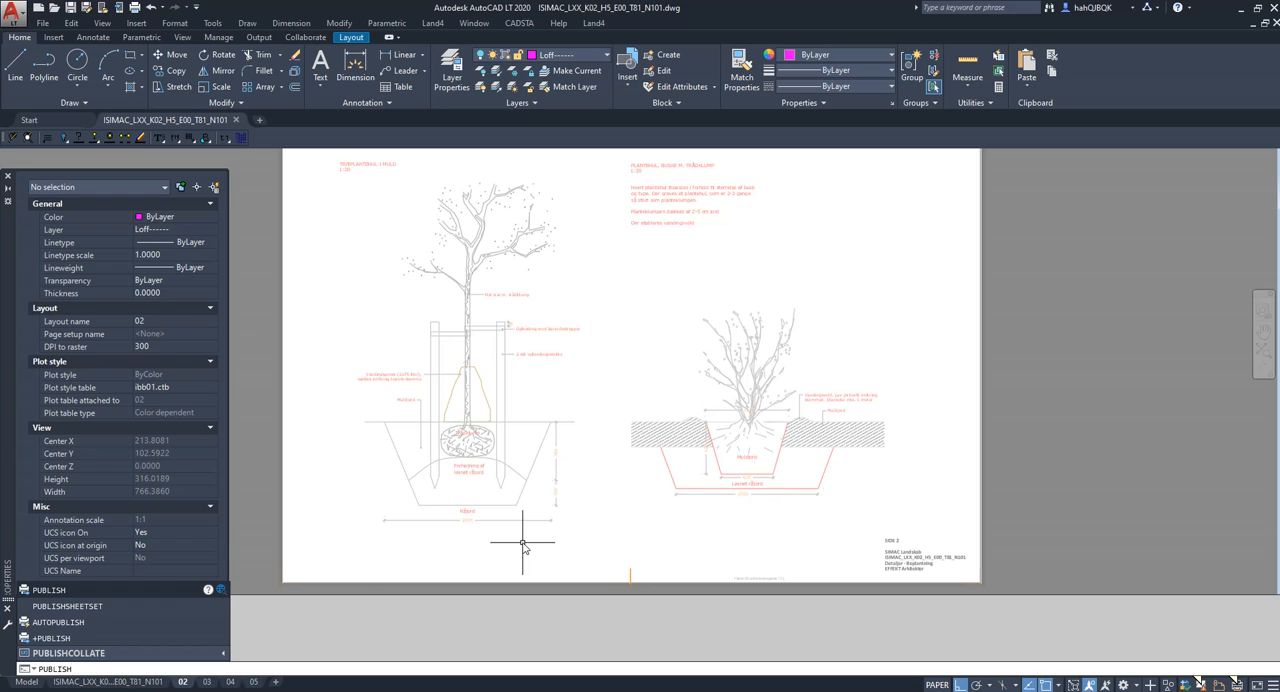
key("Return")
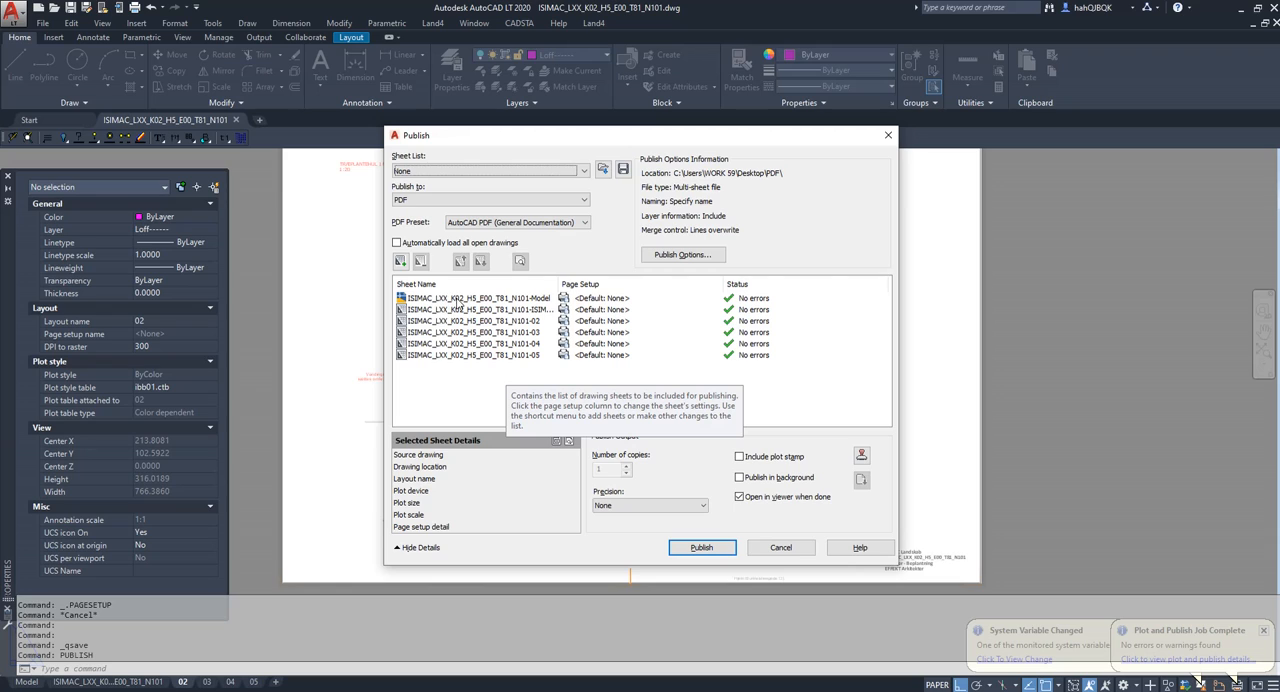
Remove the Model sheet from the publish list and choose PDF as the publish format.
left_click(530, 299)
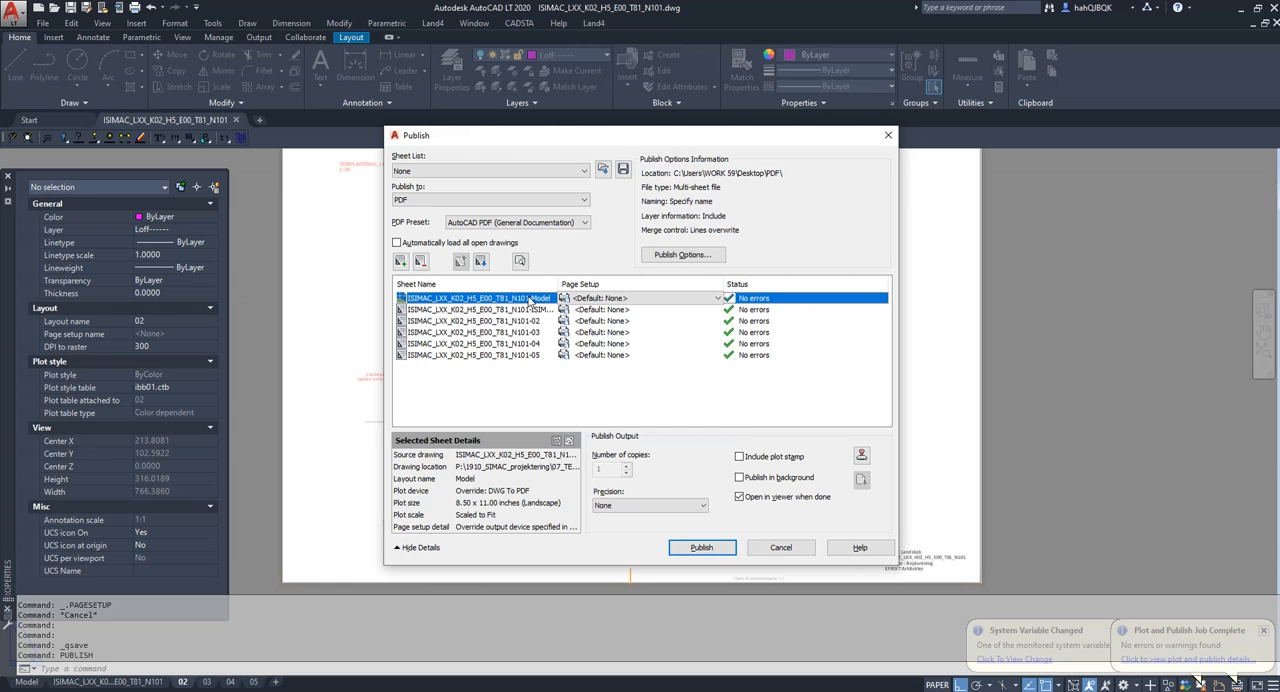
left_click(424, 262)
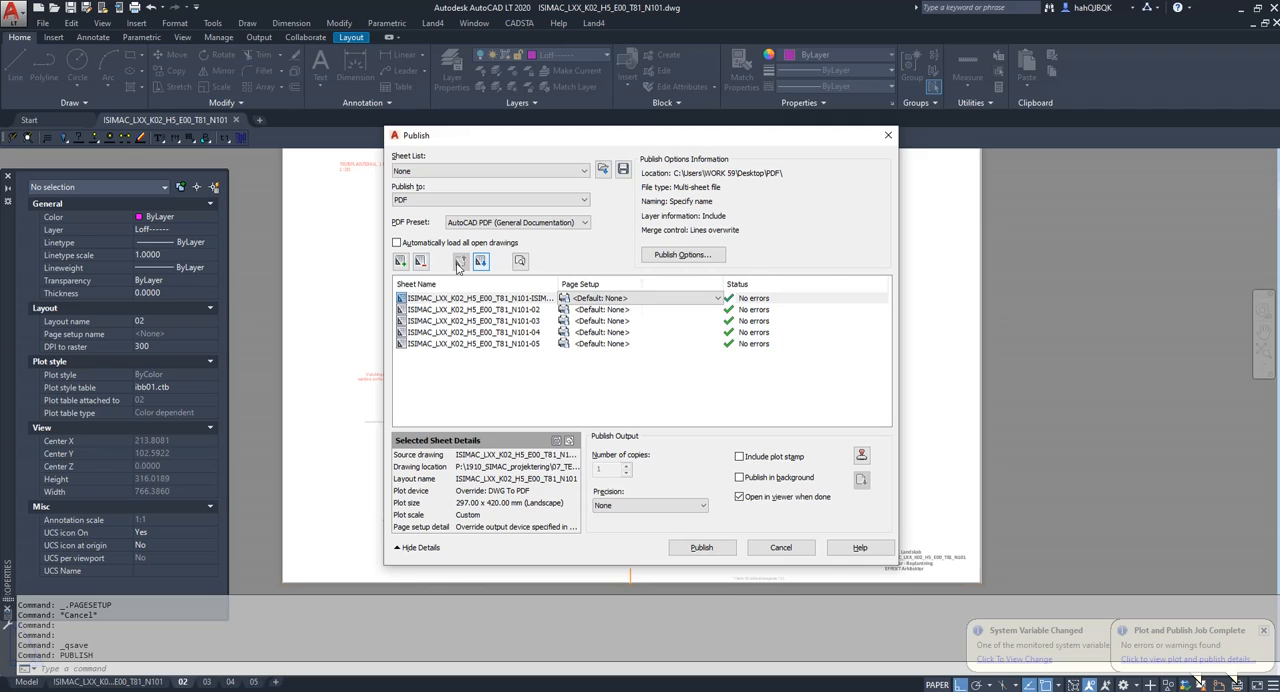
left_click(586, 201)
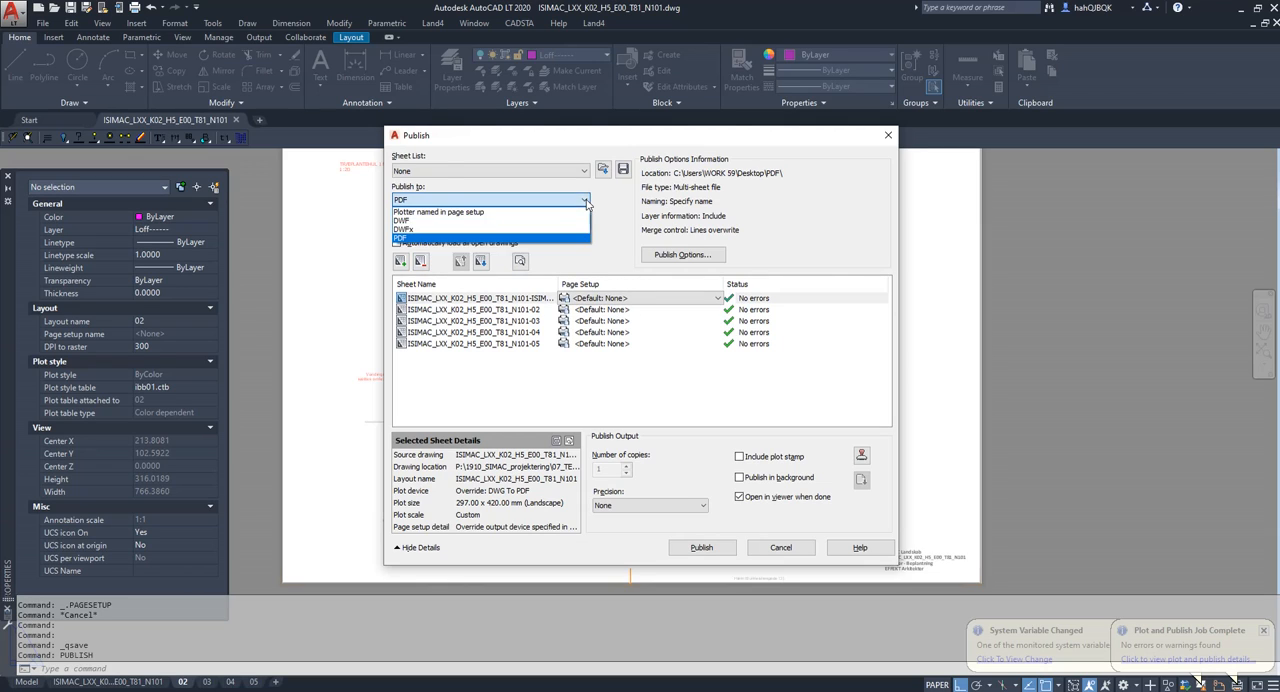
left_click(401, 239)
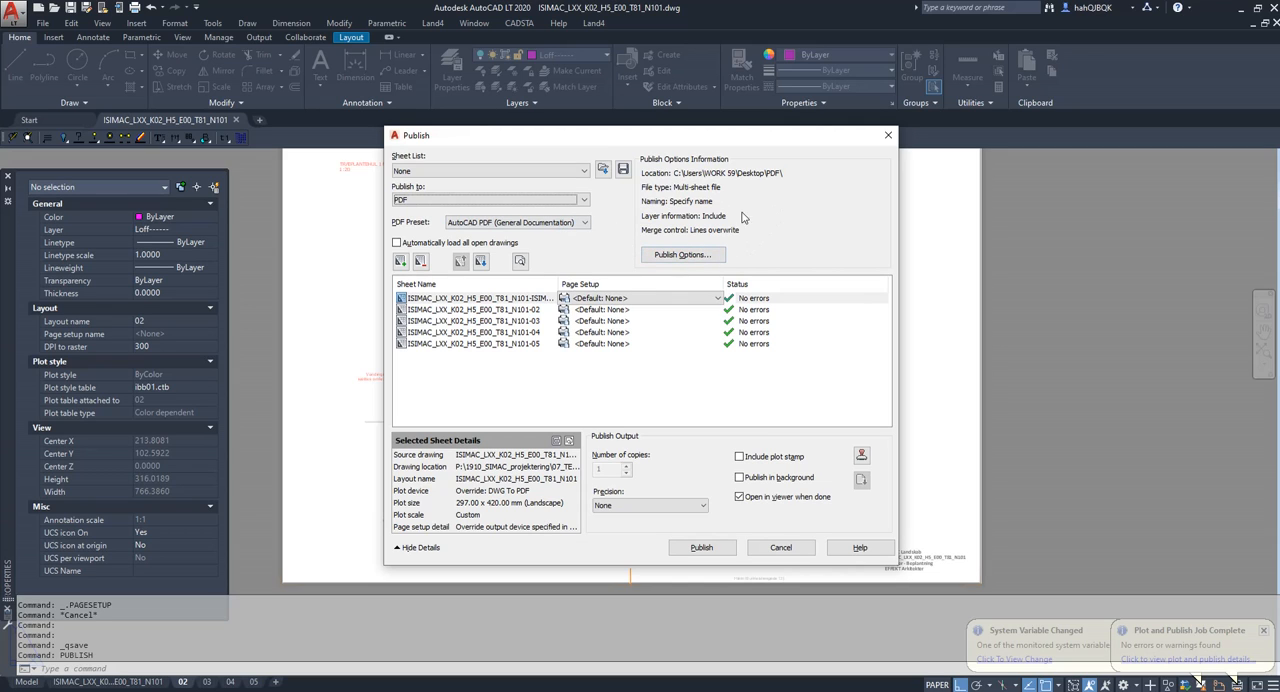
Review the PDF publish options for location, file name and multi-sheet output, keep Prompt for name off, and accept them.
left_click(703, 258)
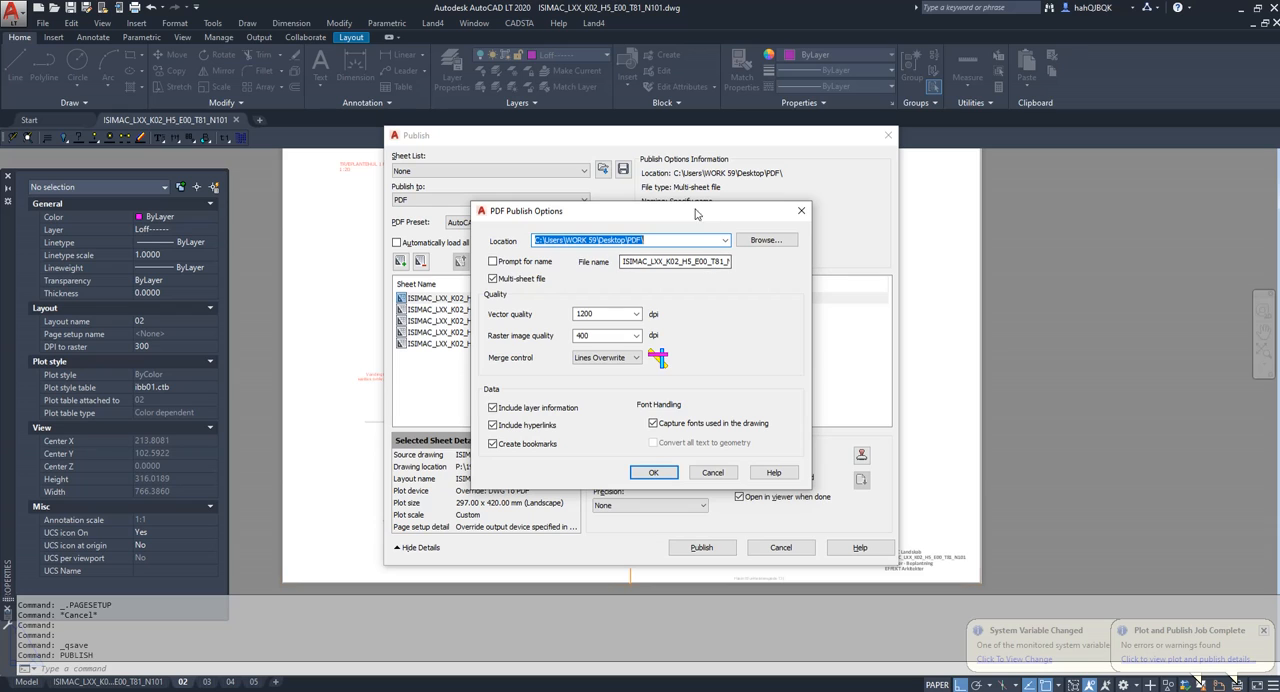
left_click_drag(697, 213, 1031, 170)
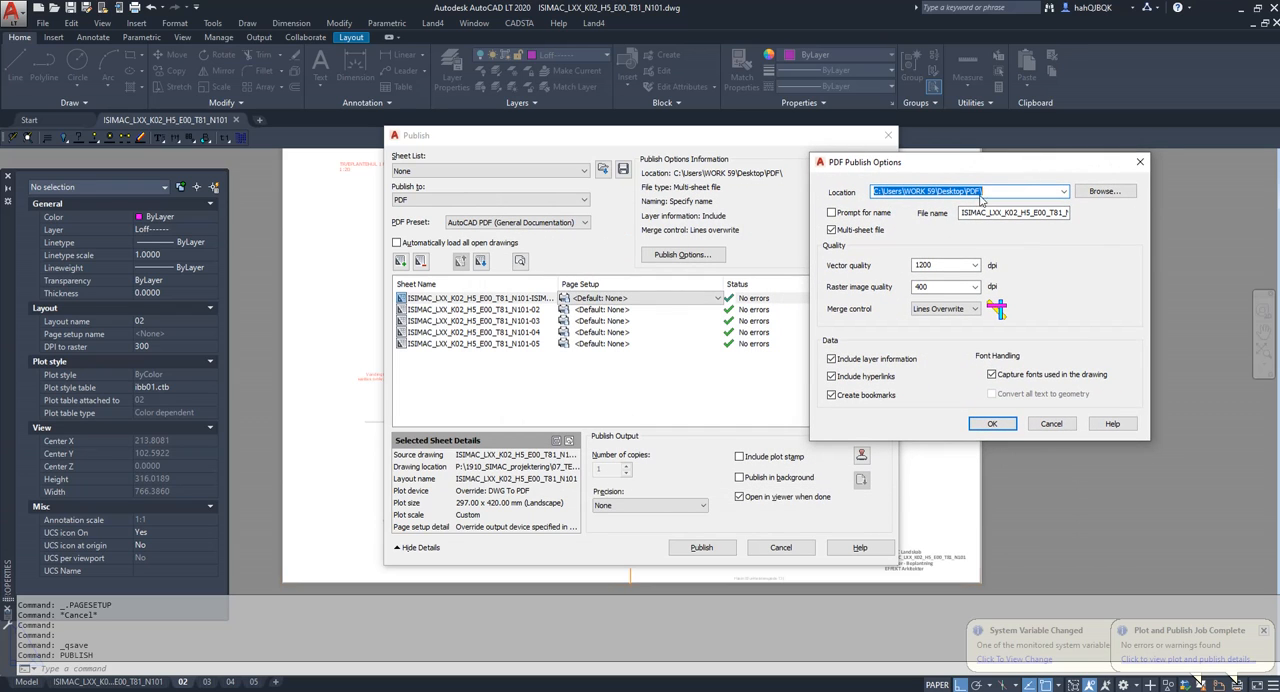
left_click(999, 191)
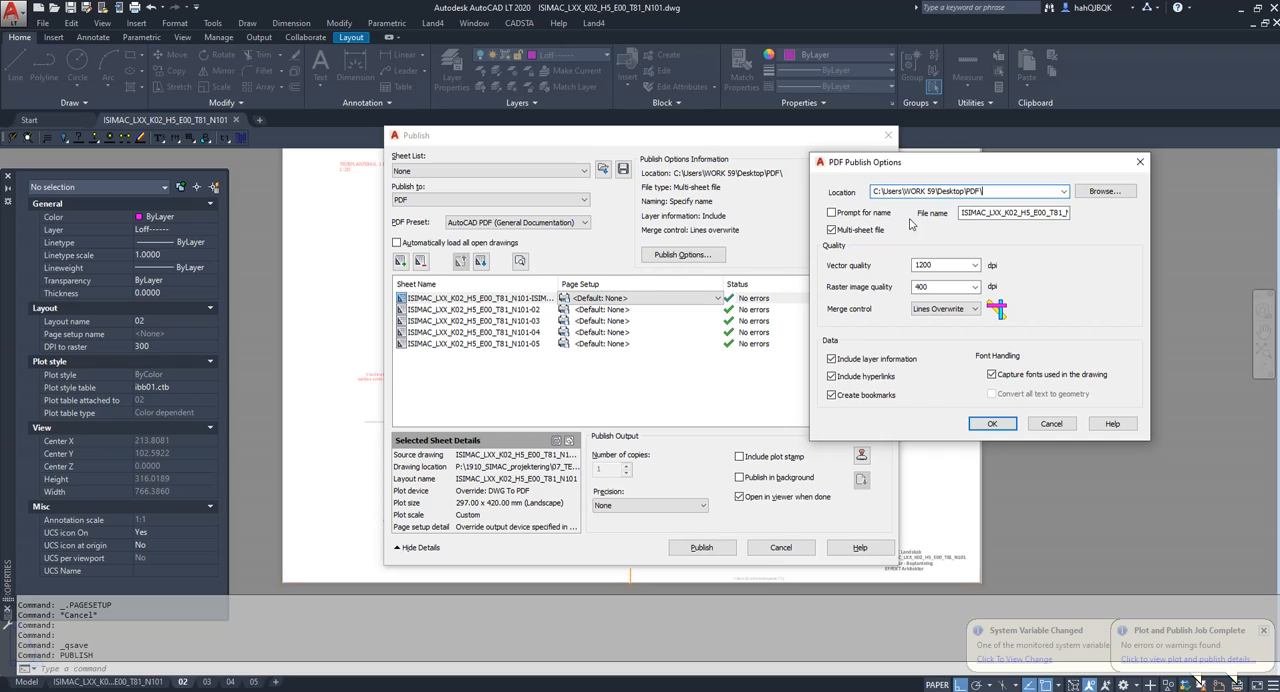
left_click(832, 213)
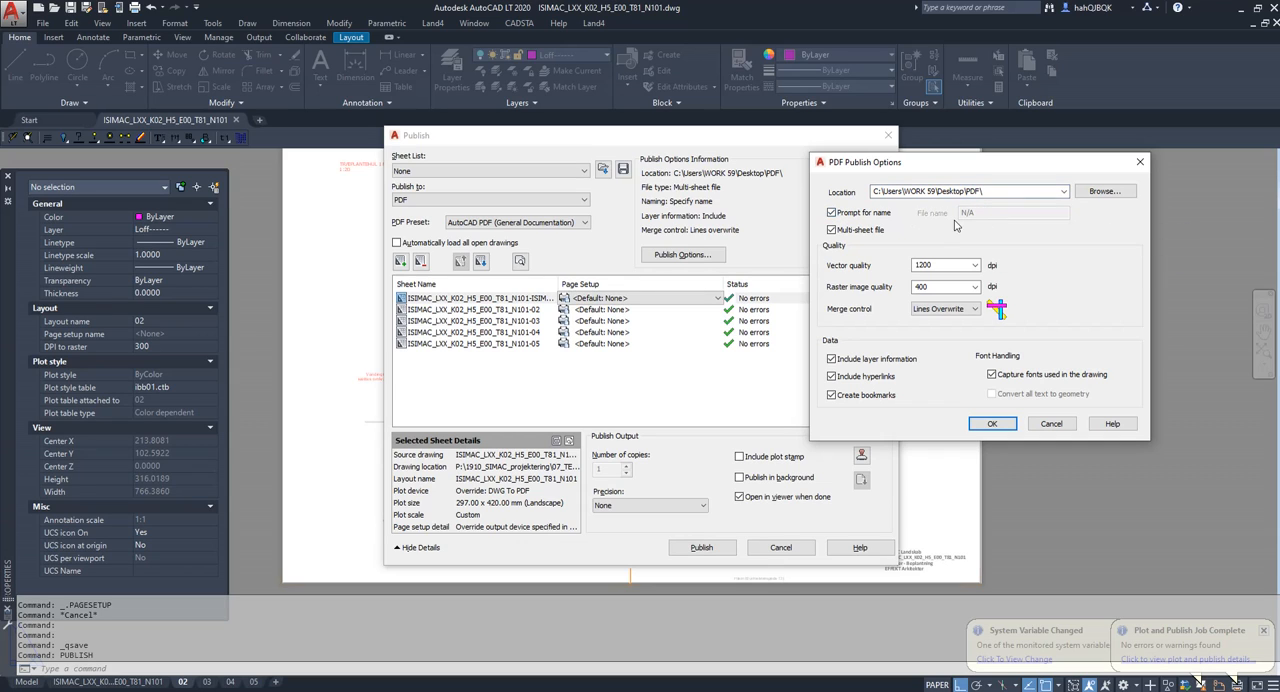
left_click(832, 213)
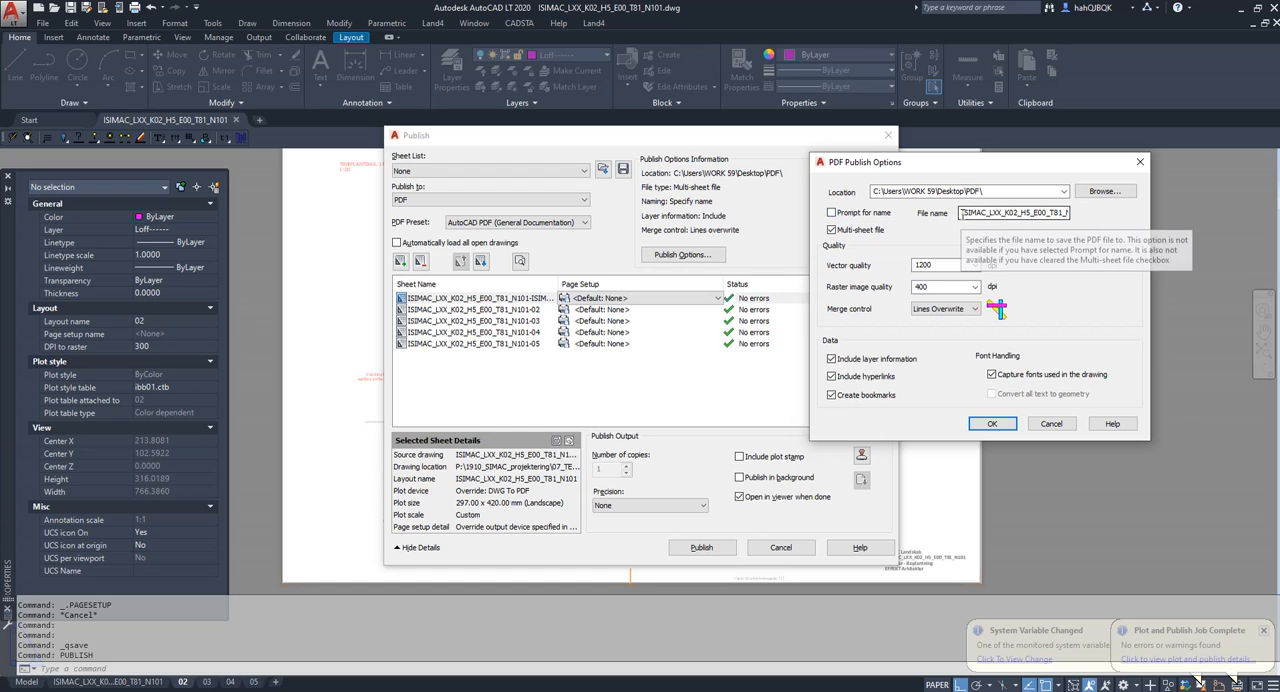
left_click(961, 213)
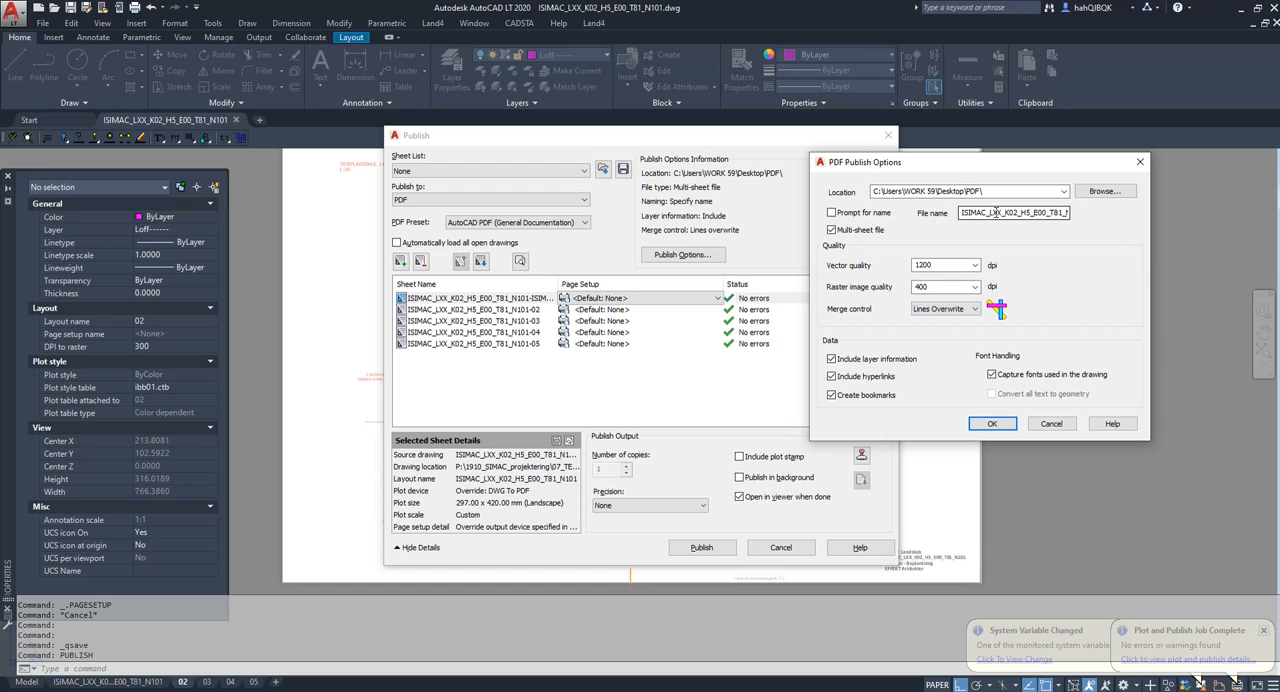
left_click_drag(962, 213, 1083, 213)
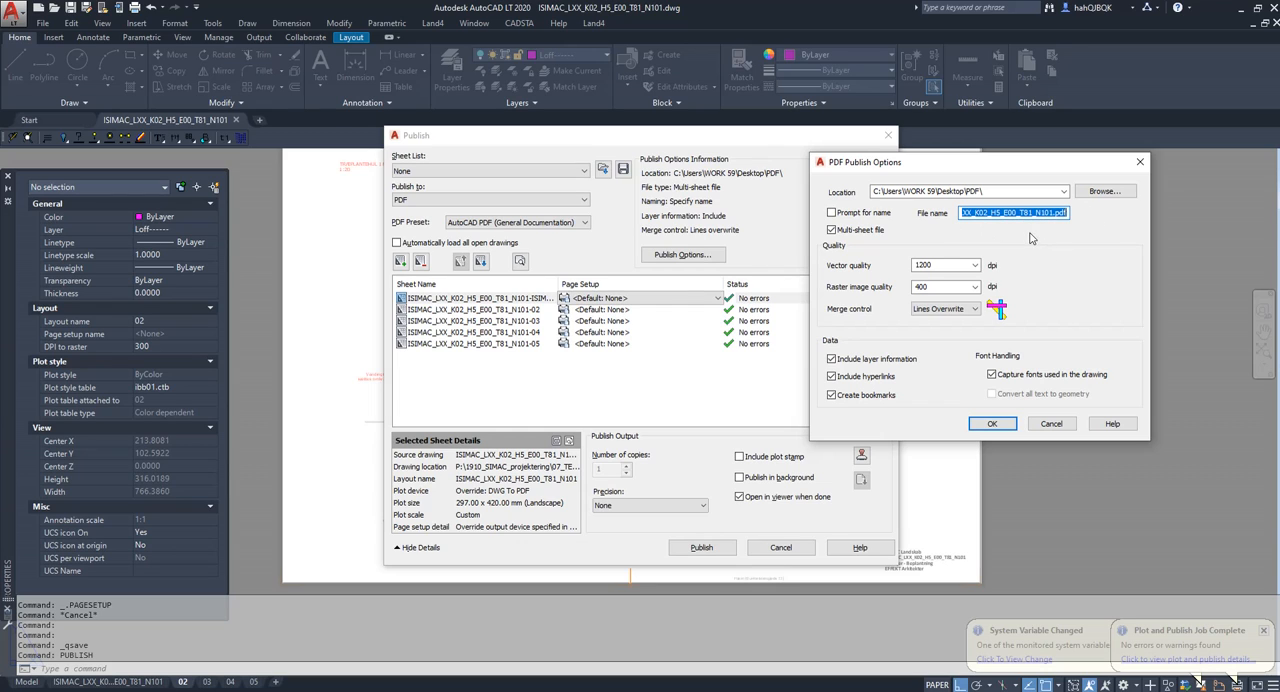
left_click(992, 424)
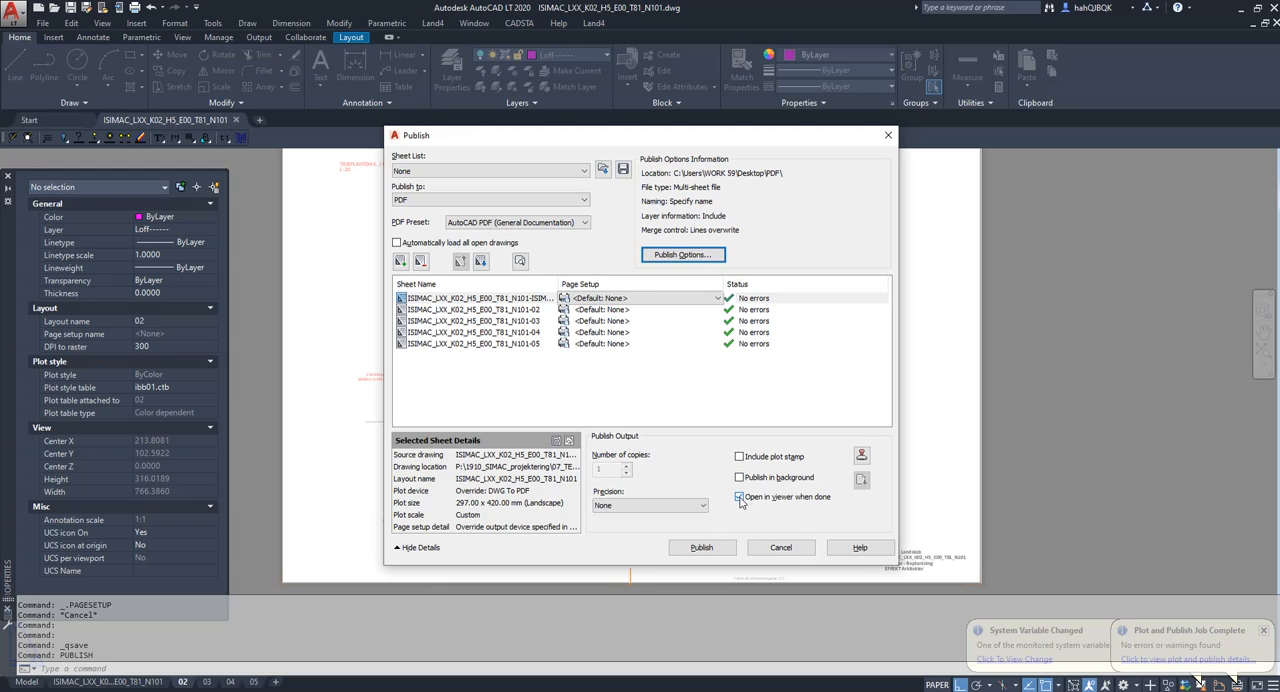
Publish the sheets and save the sheet list as ISIMAC_LXX_K02_H5_E00_T81_N101.dsd in the Publish filer folder, replacing the existing file.
left_click(700, 548)
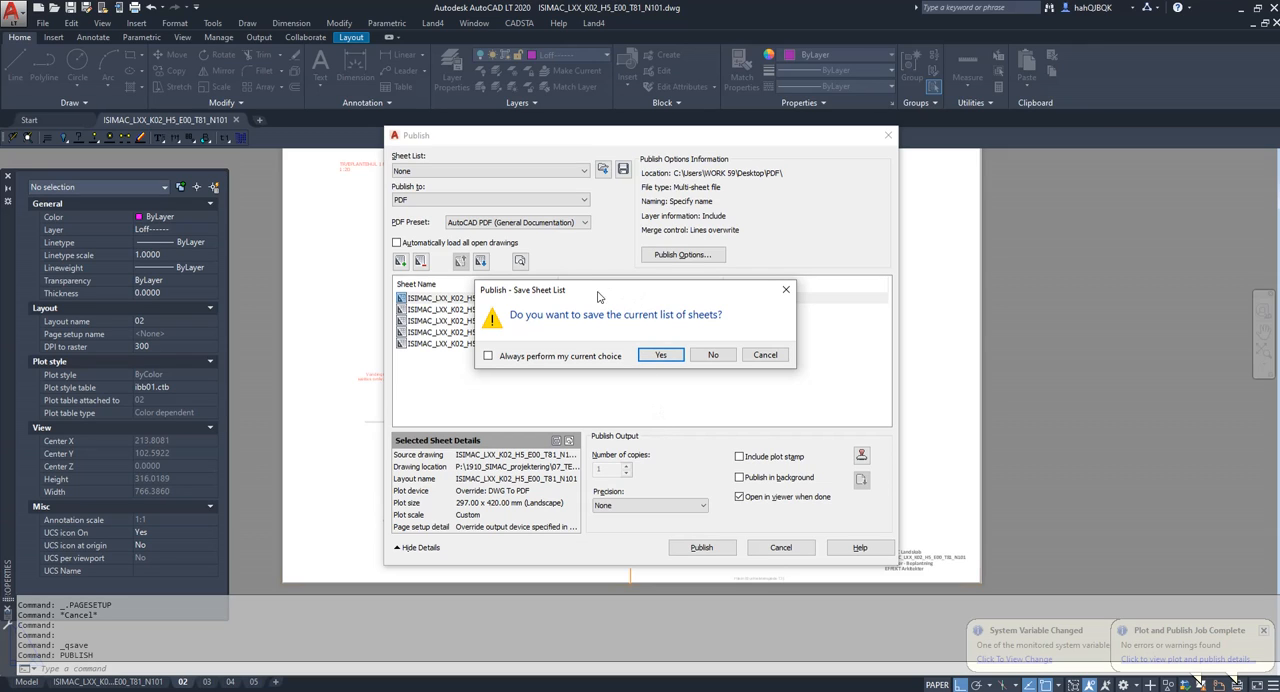
left_click(661, 356)
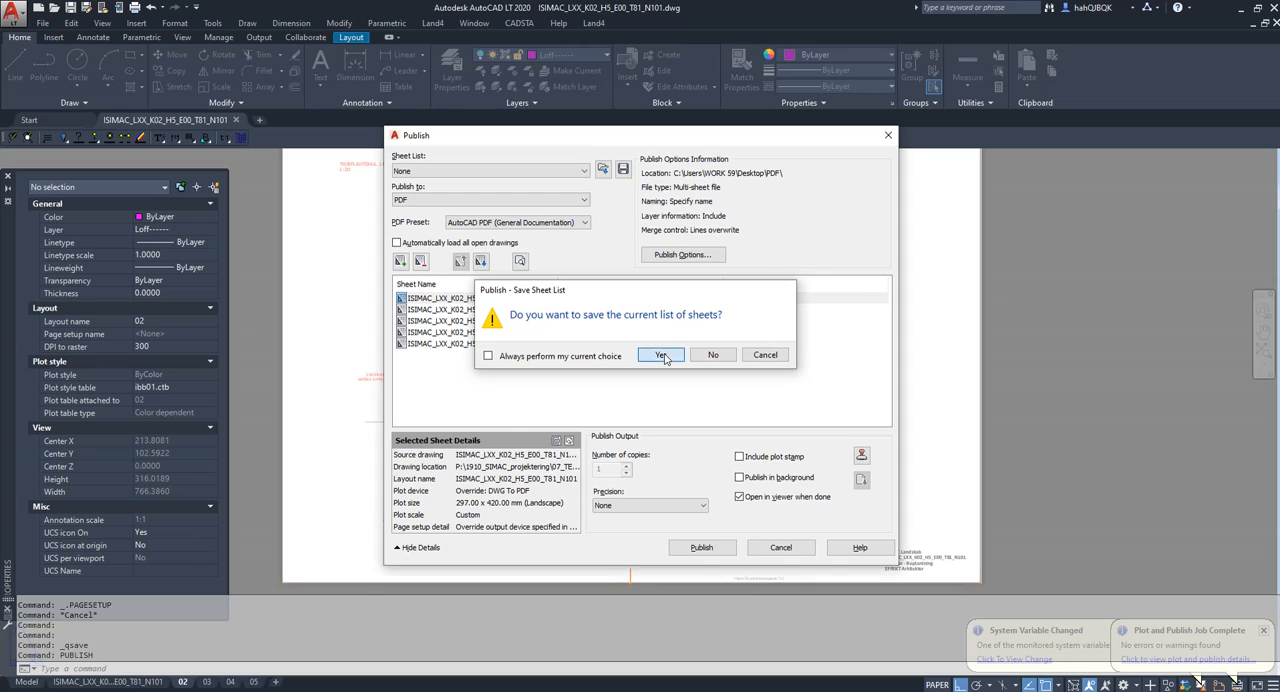
left_click(632, 291)
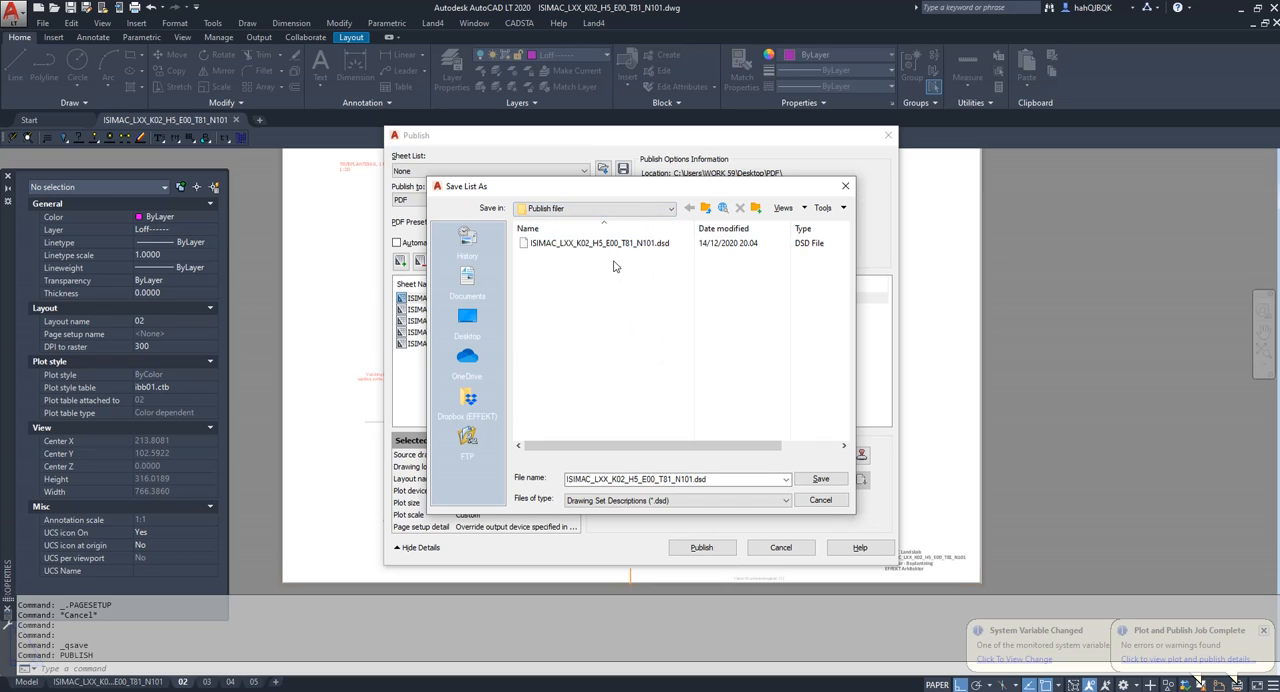
left_click(820, 479)
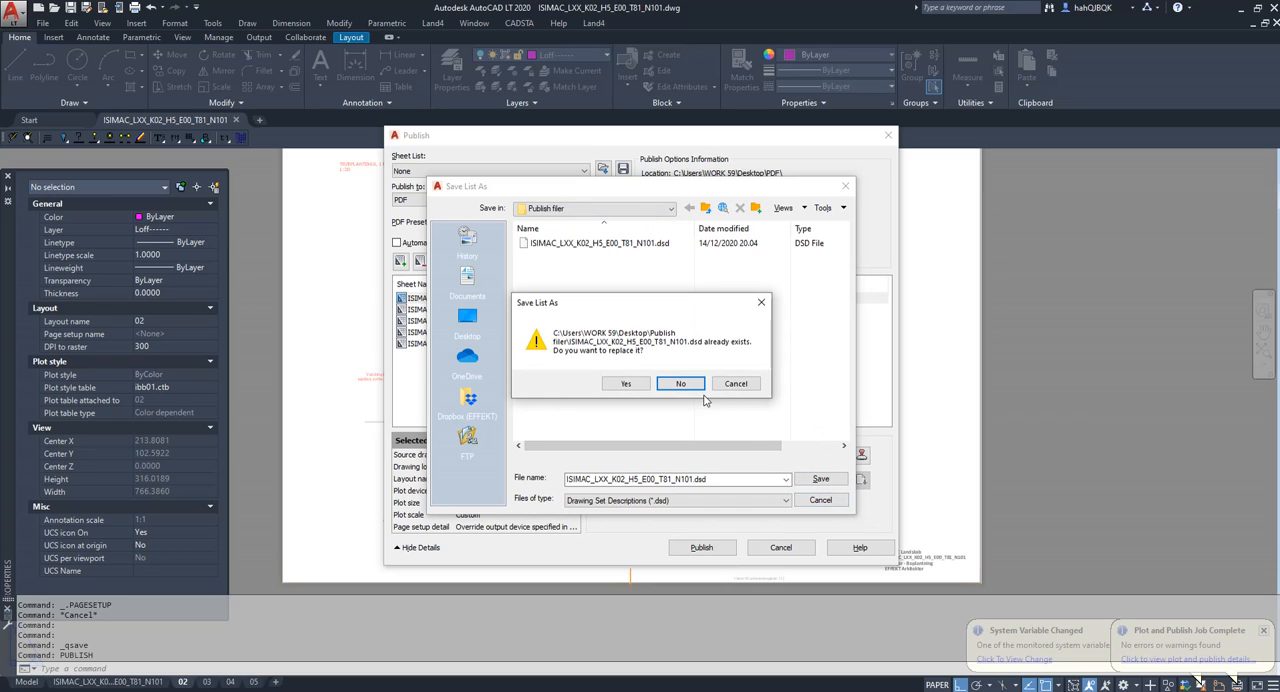
left_click(625, 384)
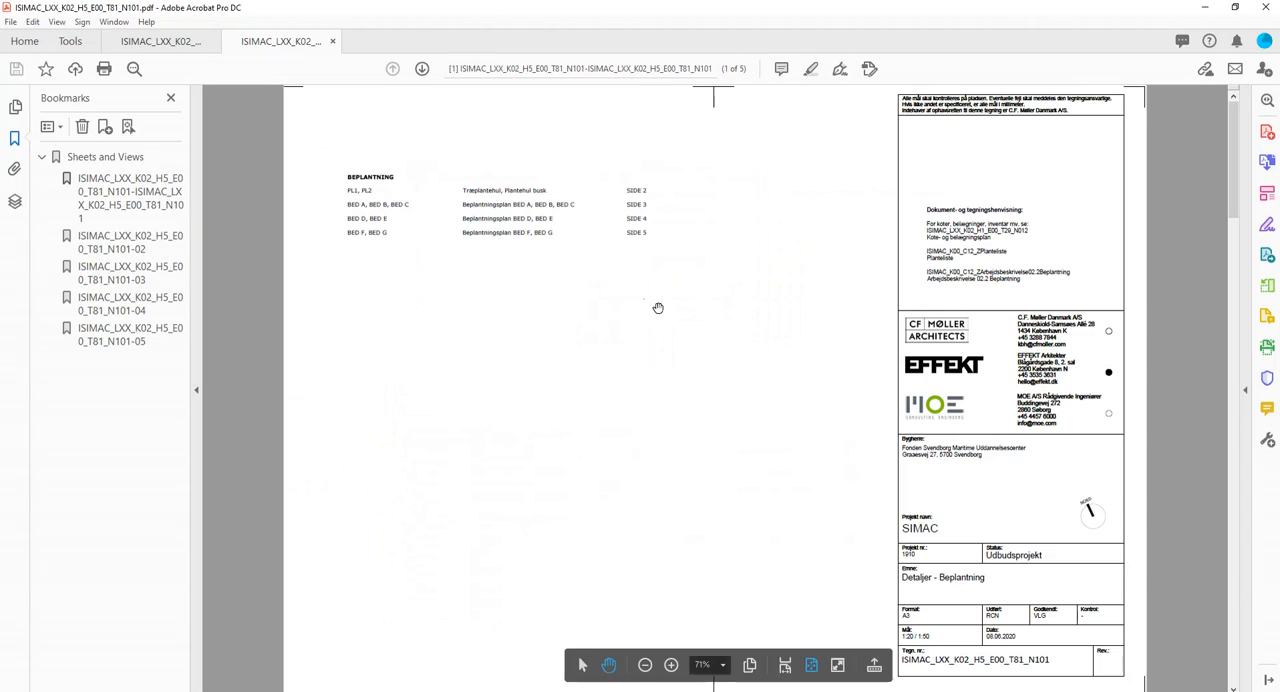
Hide the bookmarks in Adobe Acrobat and look through the pages of the published PDF.
left_click(196, 390)
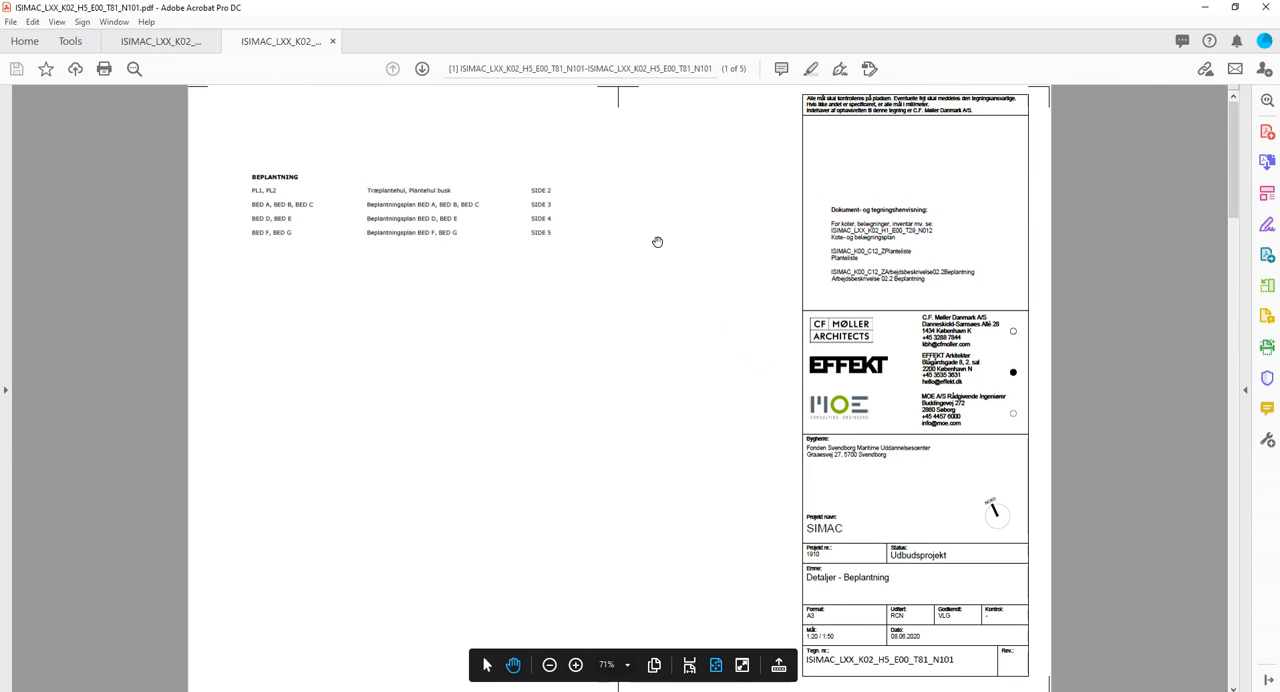
scroll(657, 249, "down", 3)
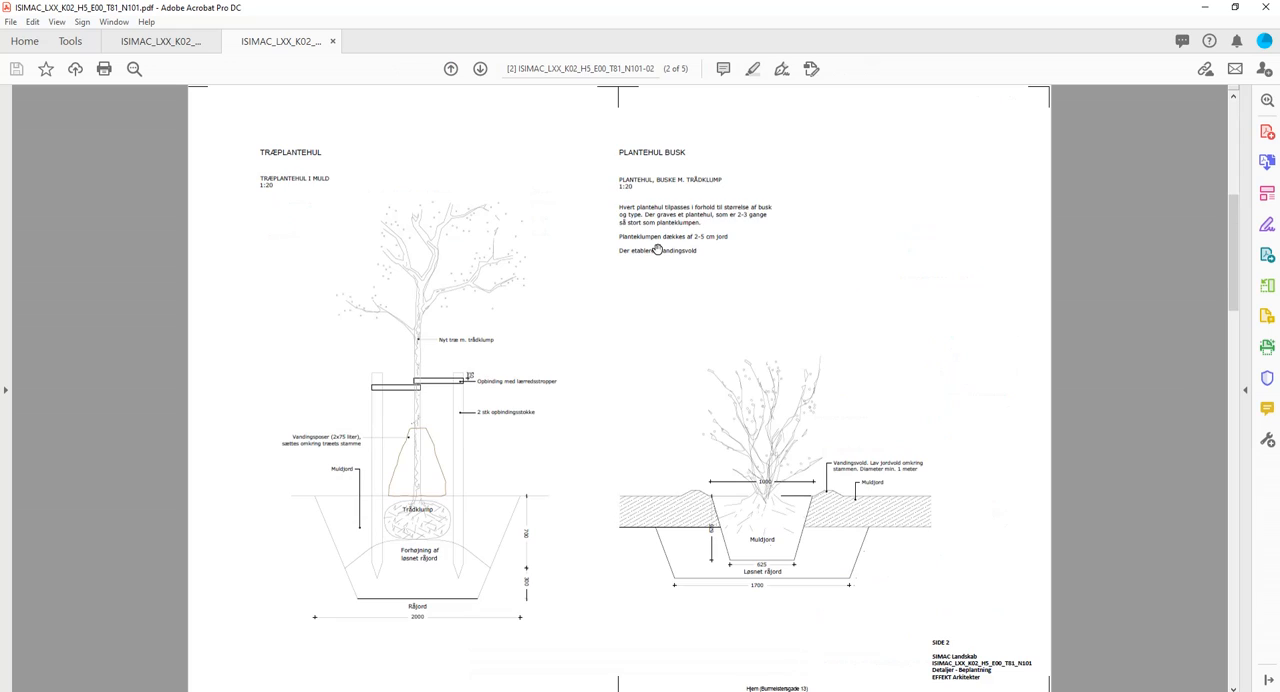
scroll(657, 249, "down", 9)
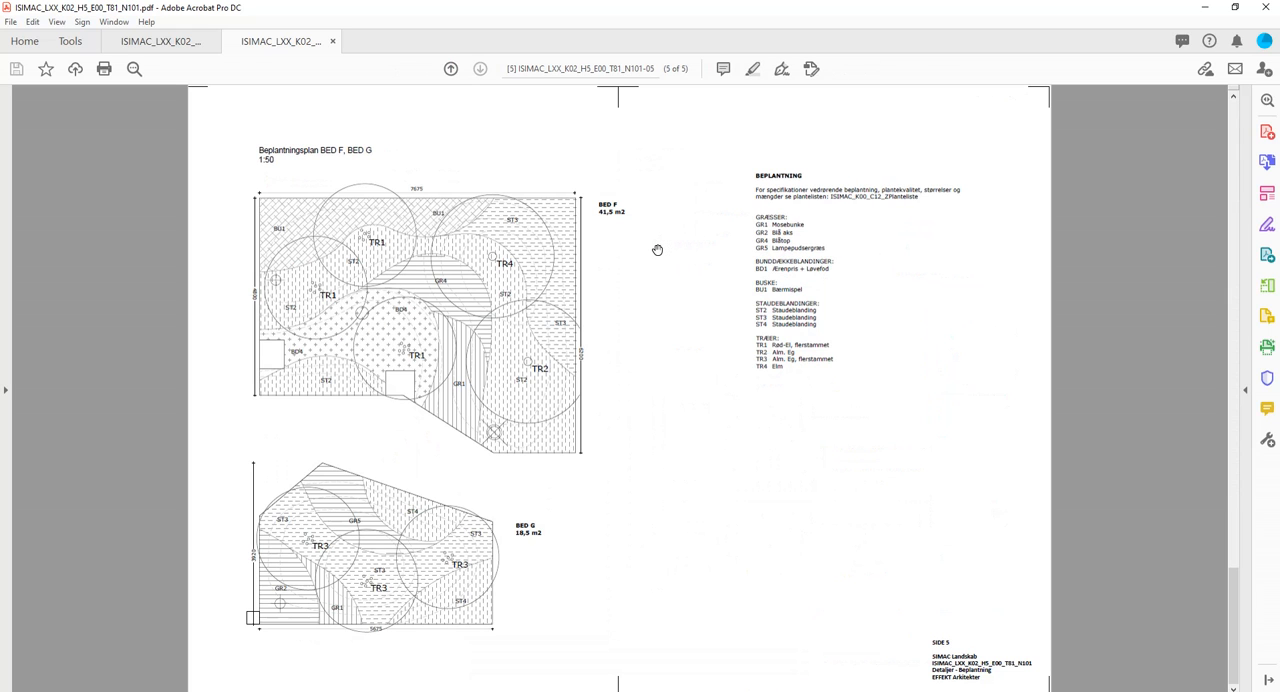
scroll(664, 255, "up", 12)
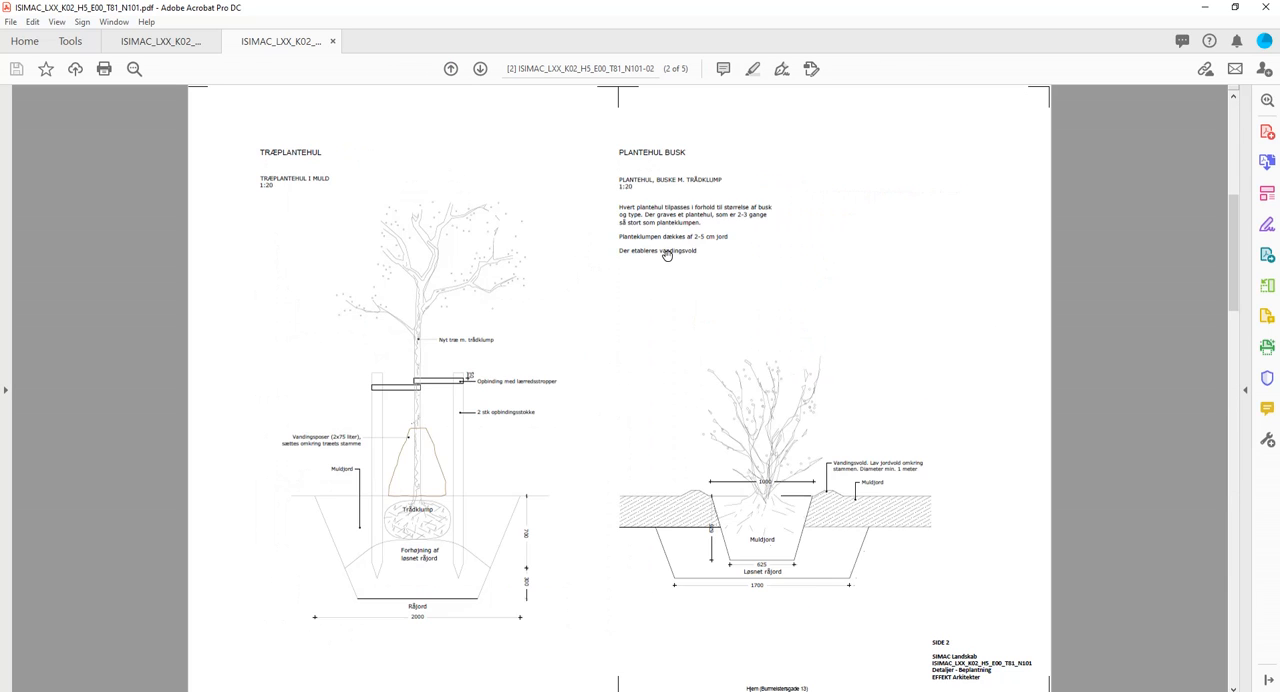